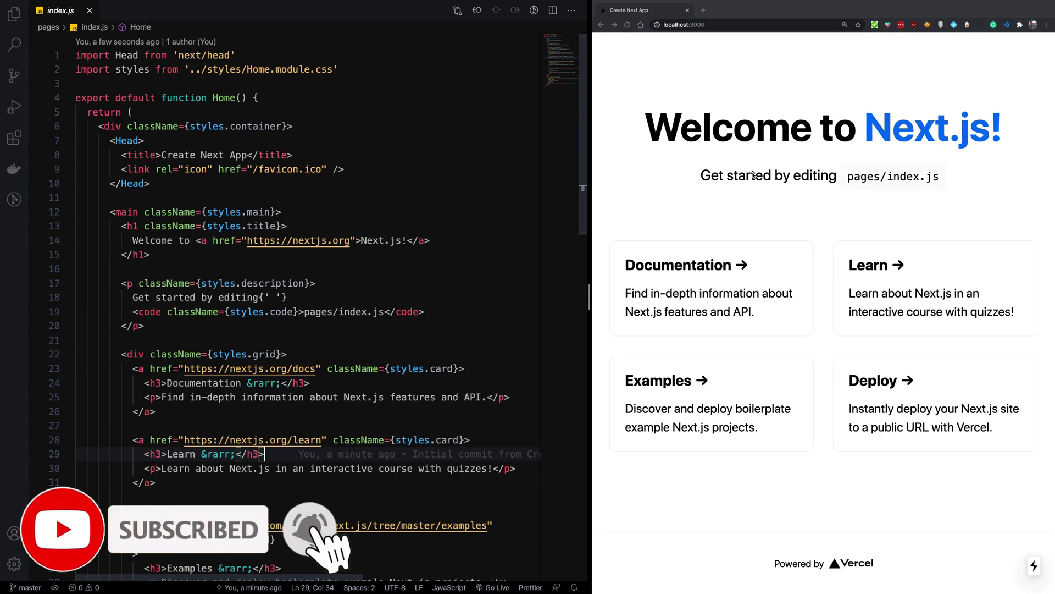
- View the HTML source of the localhost:3000 Next.js welcome page in a new tab
{"action": "left_click", "coordinate": [753, 178]}
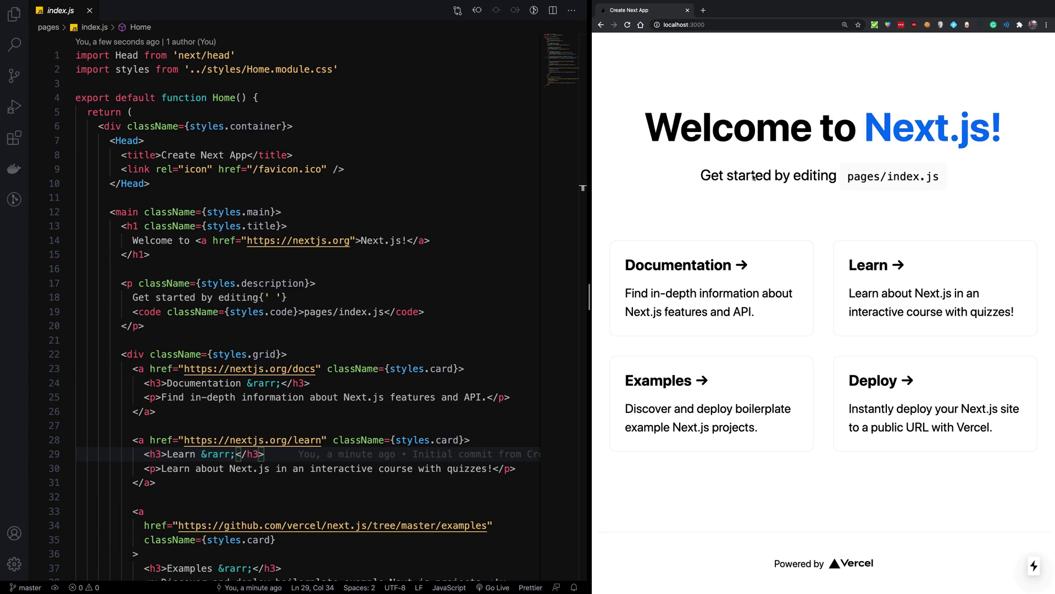
{"action": "left_click", "coordinate": [382, 198]}
{"action": "right_click", "coordinate": [670, 191]}
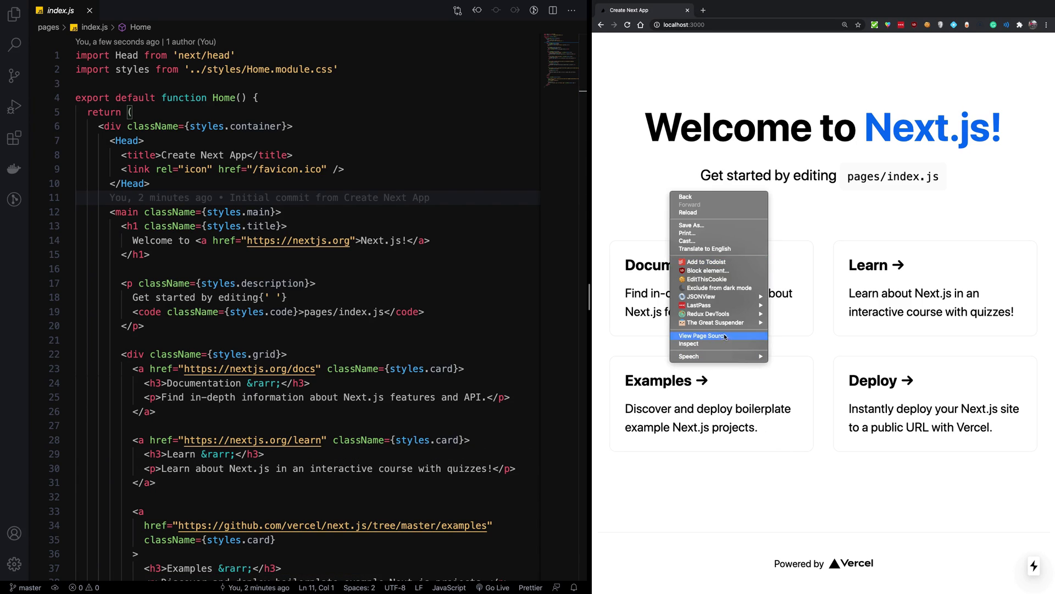
{"action": "left_click", "coordinate": [724, 337]}
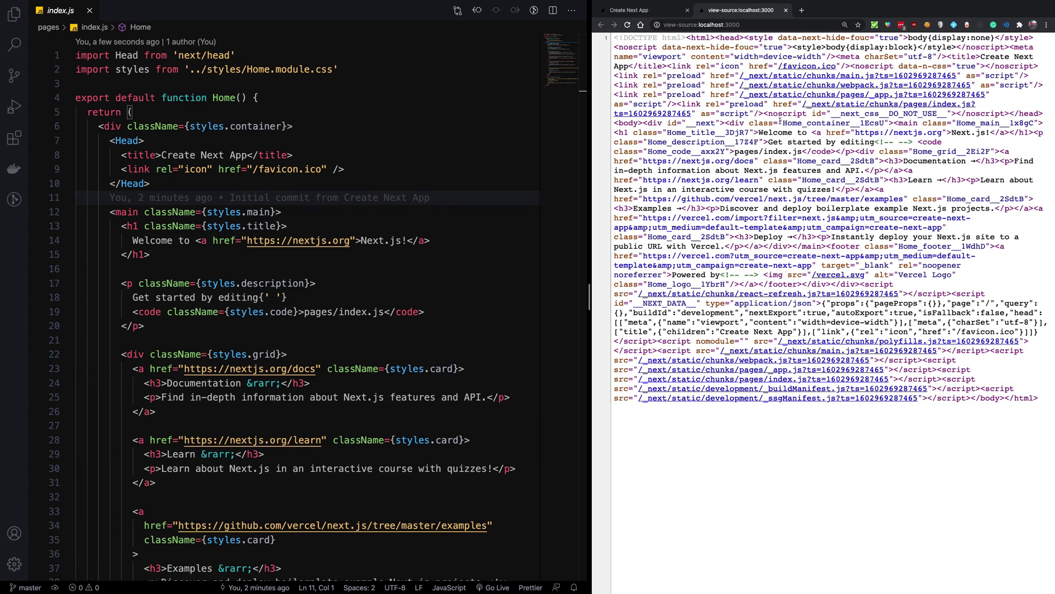
- Highlight the rendered body markup in the source, then reset the zoom
{"action": "left_click_drag", "start_coordinate": [782, 120], "coordinate": [774, 274]}
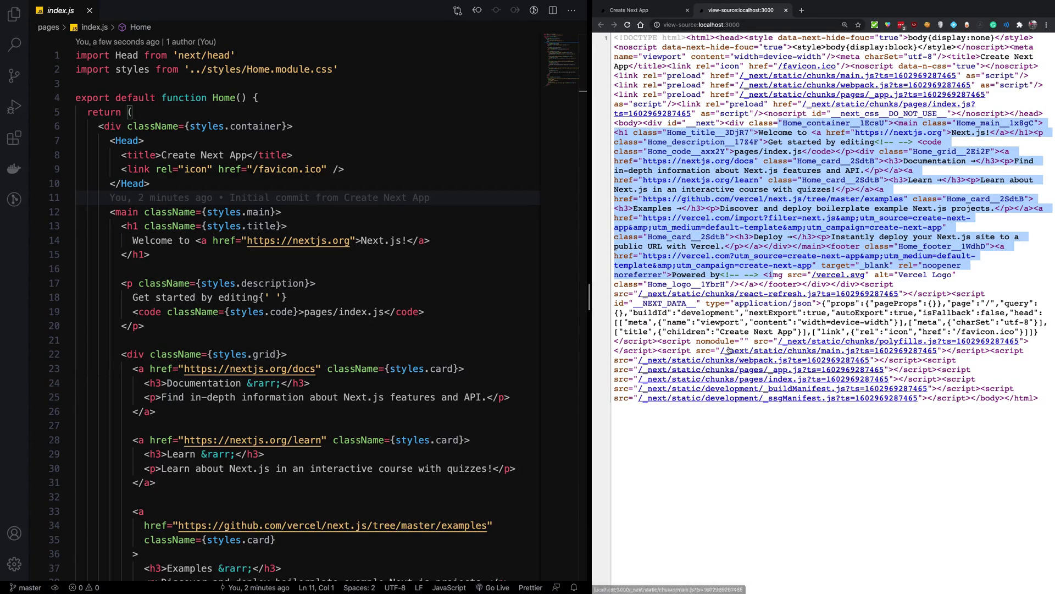
{"action": "scroll", "coordinate": [742, 351], "scroll_direction": "up", "scroll_amount": 5}
{"action": "scroll", "coordinate": [774, 396], "scroll_direction": "down", "scroll_amount": 2}
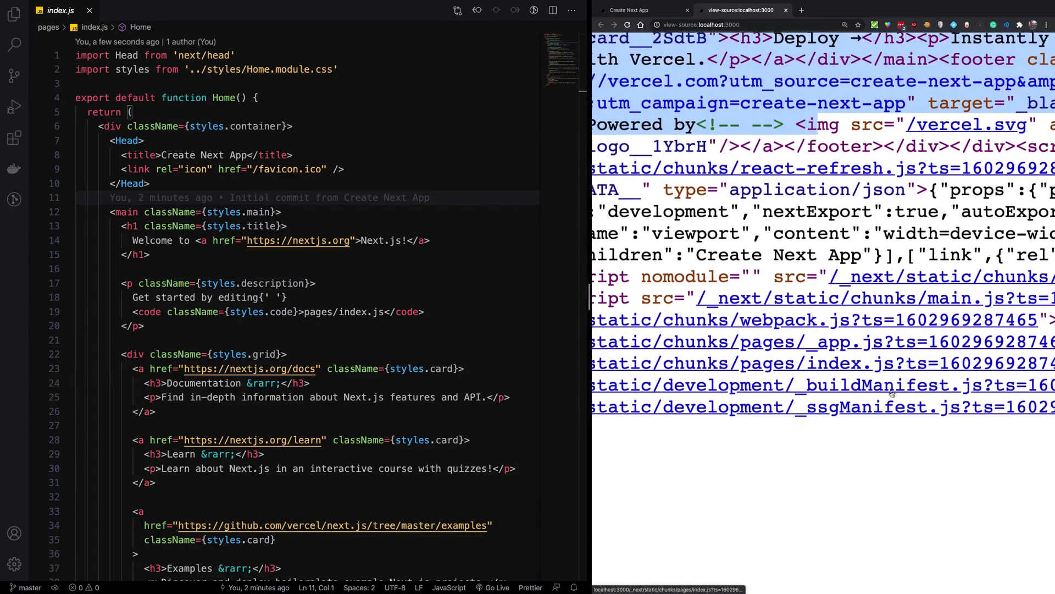
{"action": "scroll", "coordinate": [792, 400], "scroll_direction": "down", "scroll_amount": 2}
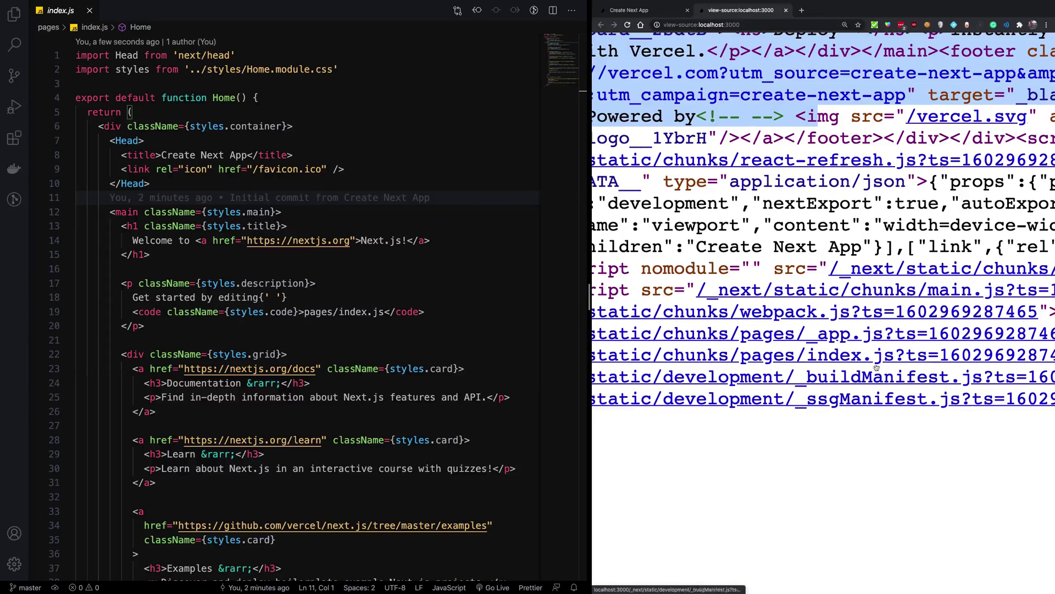
{"action": "key", "text": "ctrl+0"}
- Run vc in the integrated terminal, confirming setup and the default scope
{"action": "left_click", "coordinate": [806, 339]}
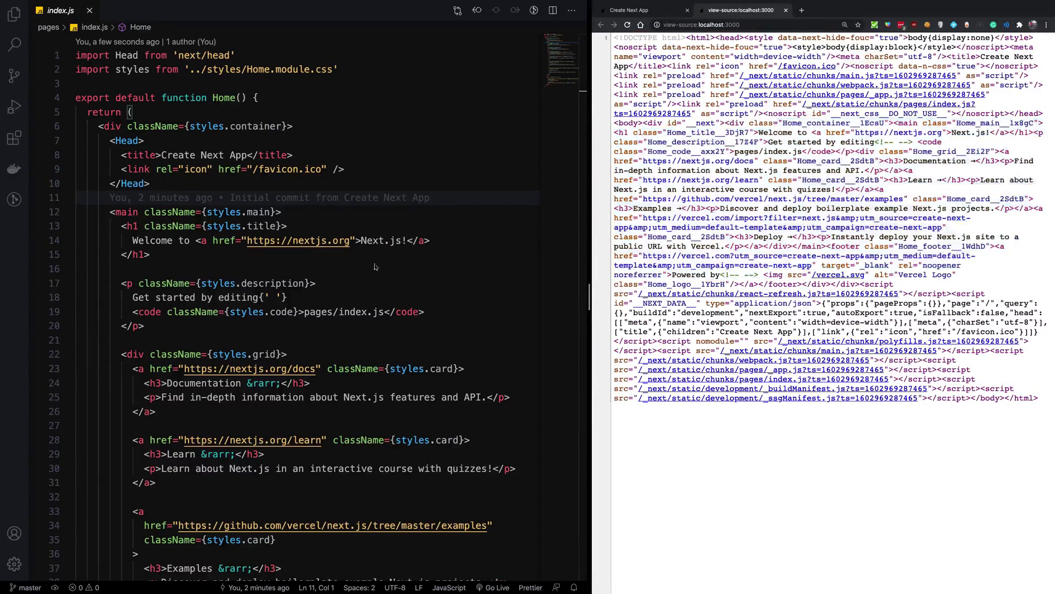
{"action": "left_click", "coordinate": [362, 268]}
{"action": "key", "text": "ctrl+grave"}
{"action": "type", "text": "vc"}
{"action": "key", "text": "Return"}
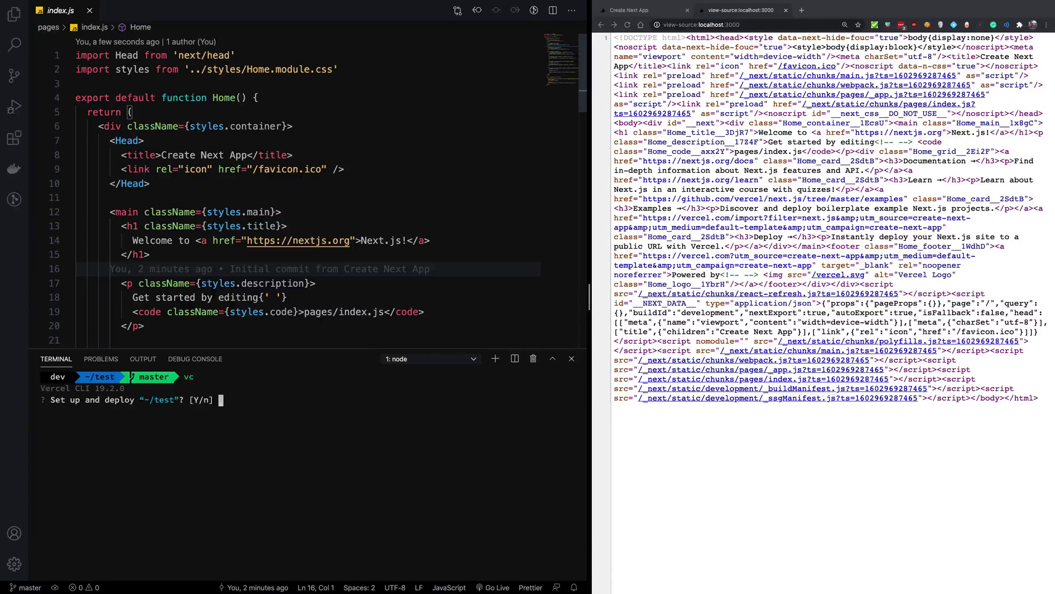
{"action": "type", "text": "y"}
{"action": "key", "text": "Return"}
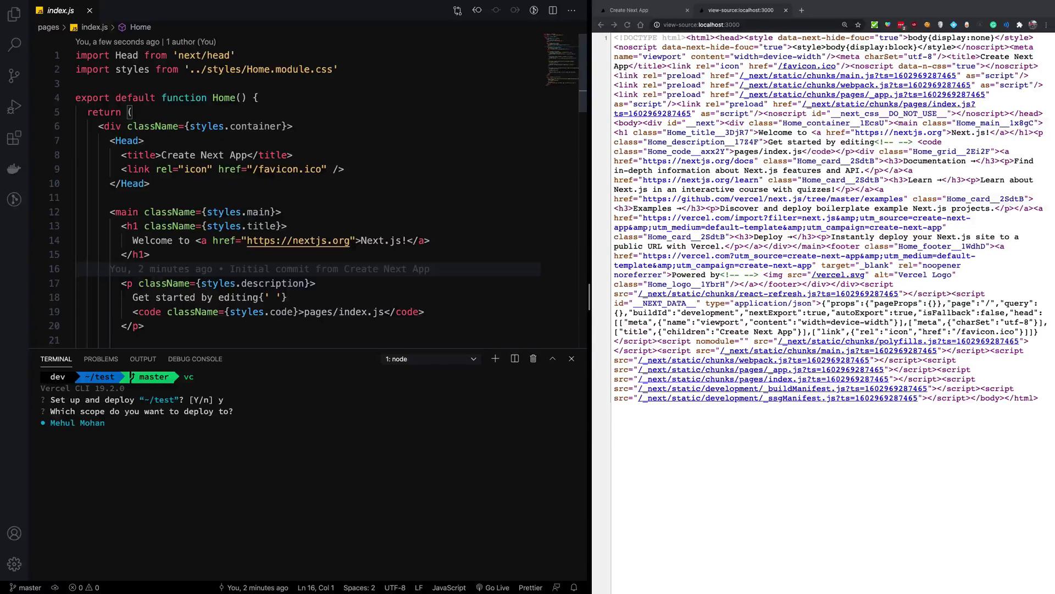
{"action": "key", "text": "Return"}
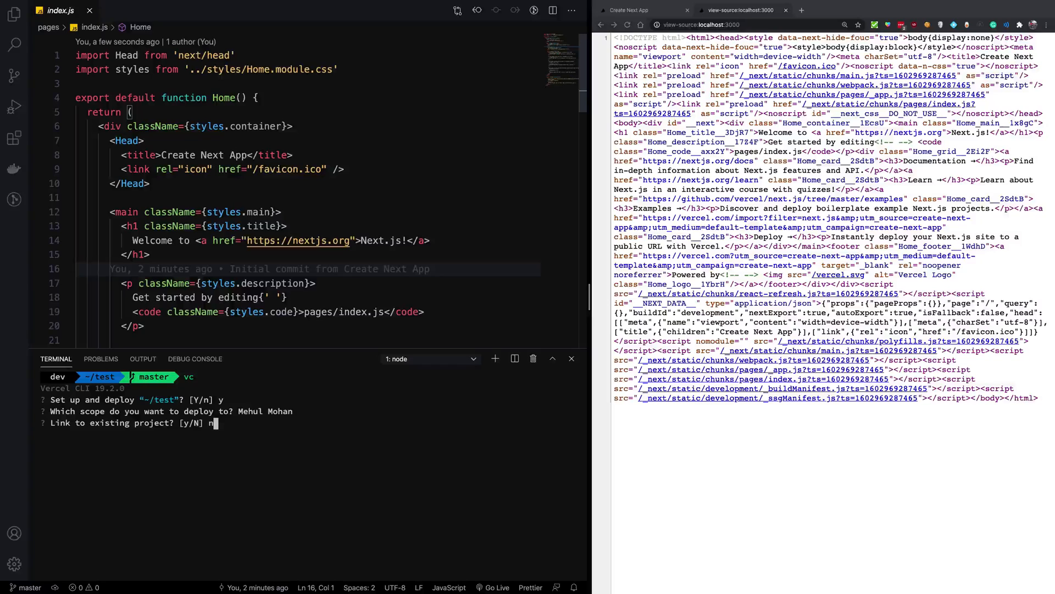
{"action": "type", "text": "n"}
{"action": "type", "text": "test-vc"}
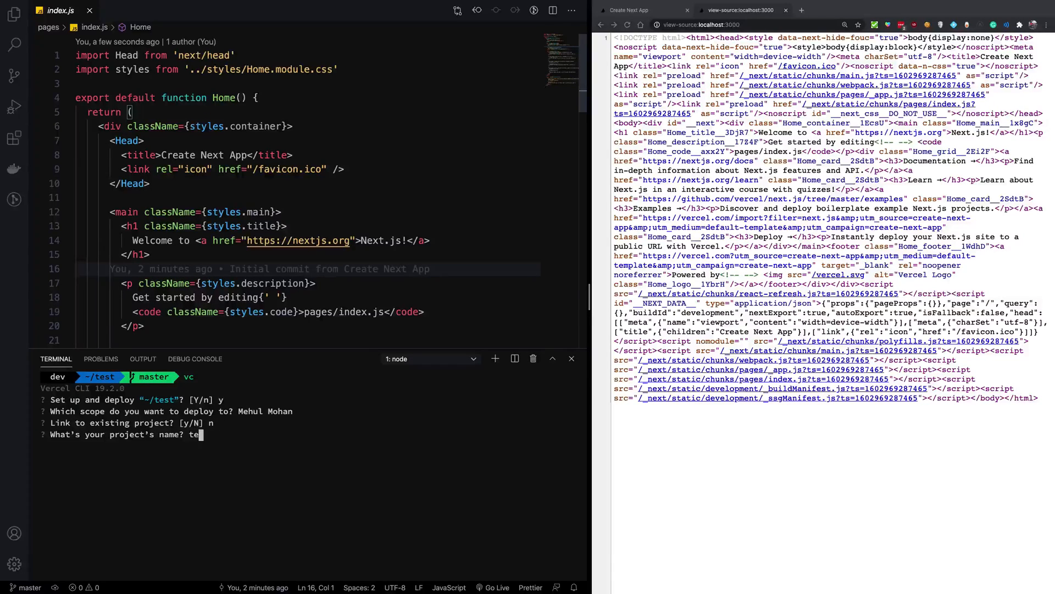
- Name the project test-vc in ./, override settings with None, and deploy
{"action": "key", "text": "Return"}
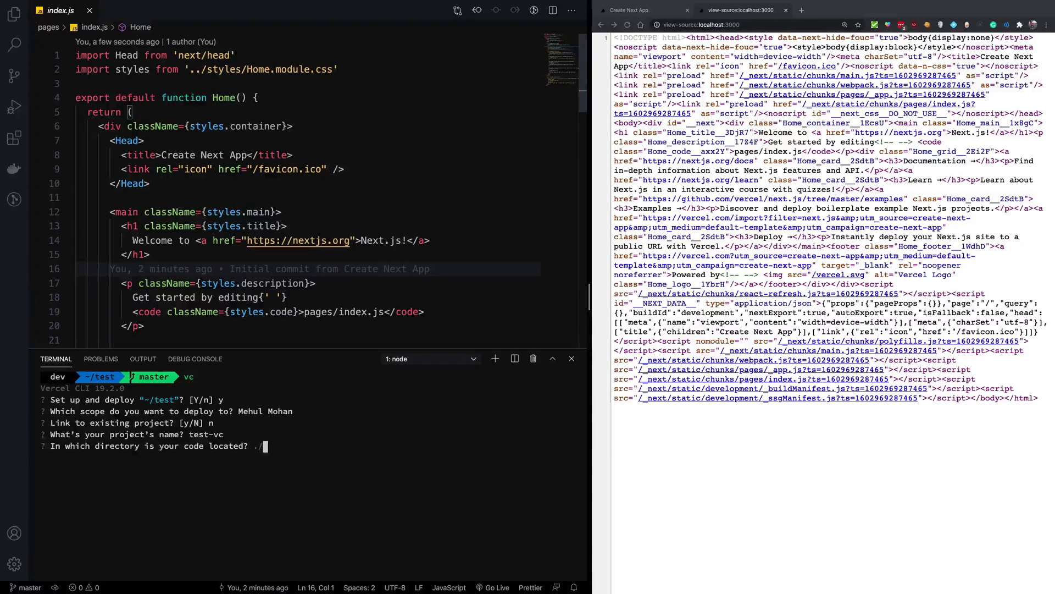
{"action": "key", "text": "Return"}
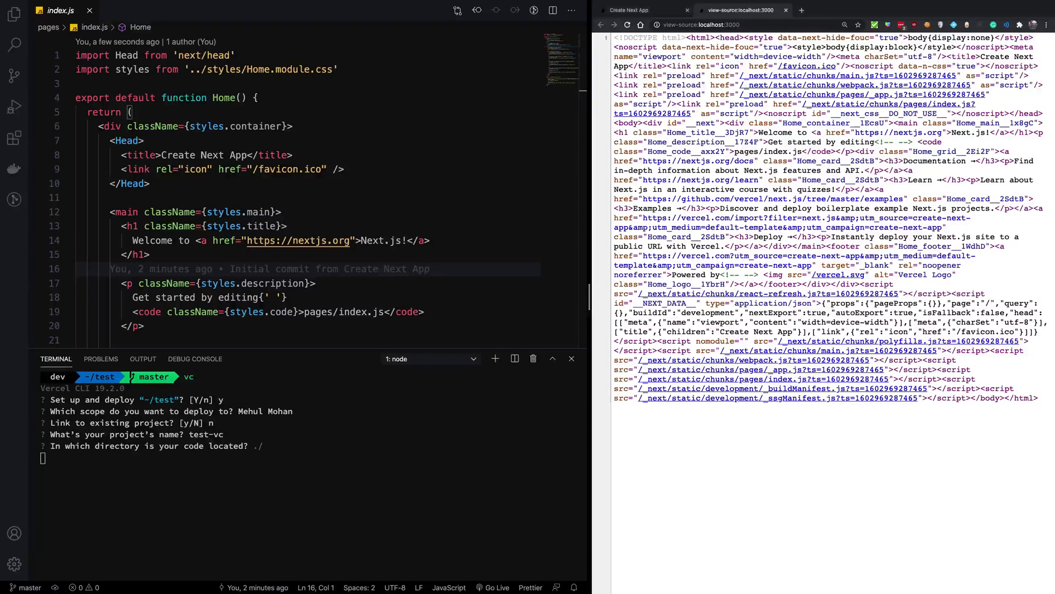
{"action": "left_click", "coordinate": [639, 10]}
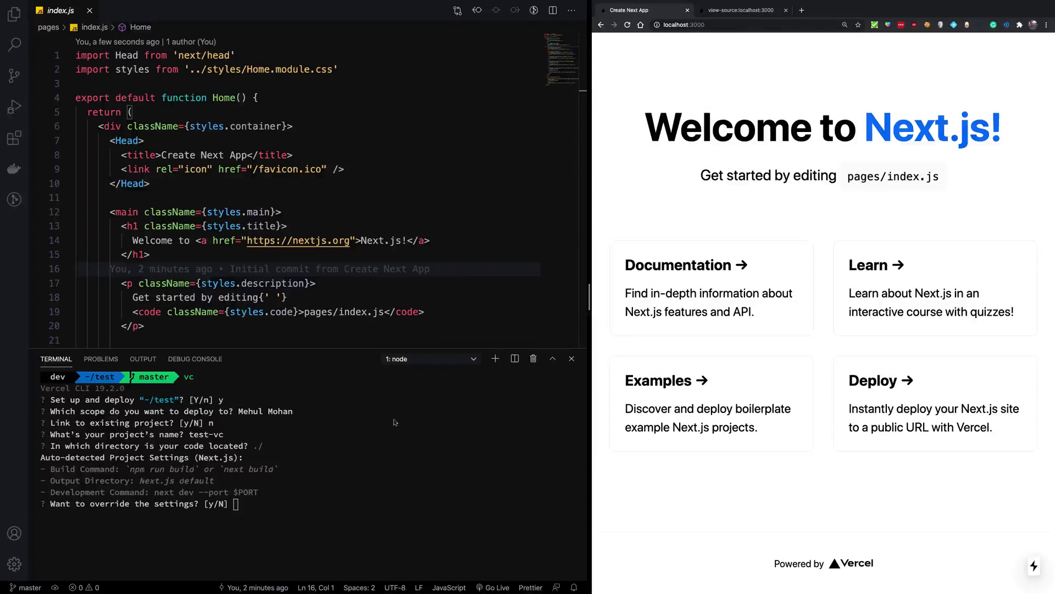
{"action": "type", "text": "y"}
{"action": "key", "text": "Return"}
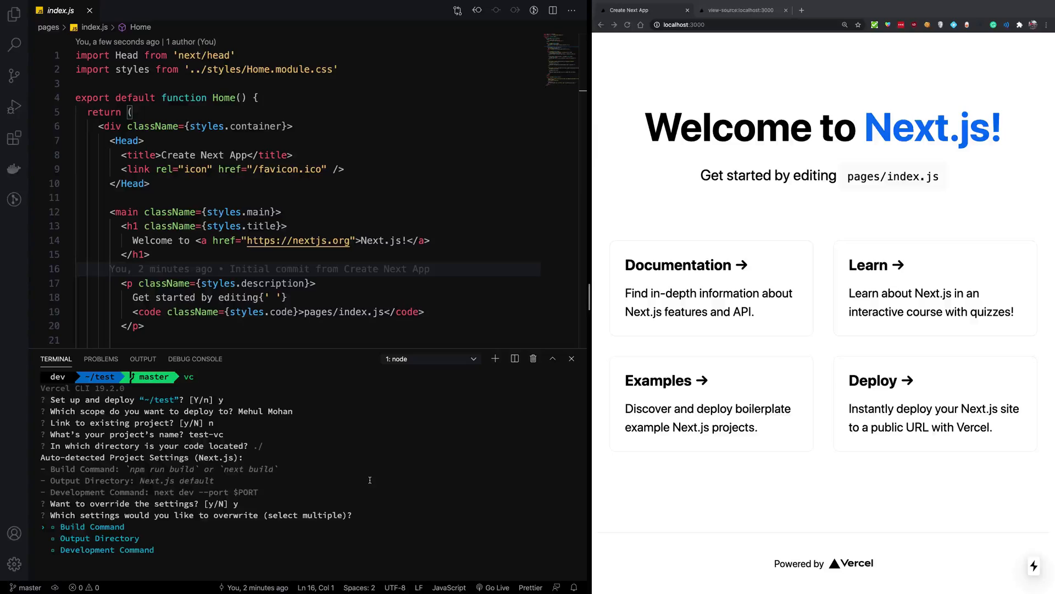
{"action": "key", "text": "Return"}
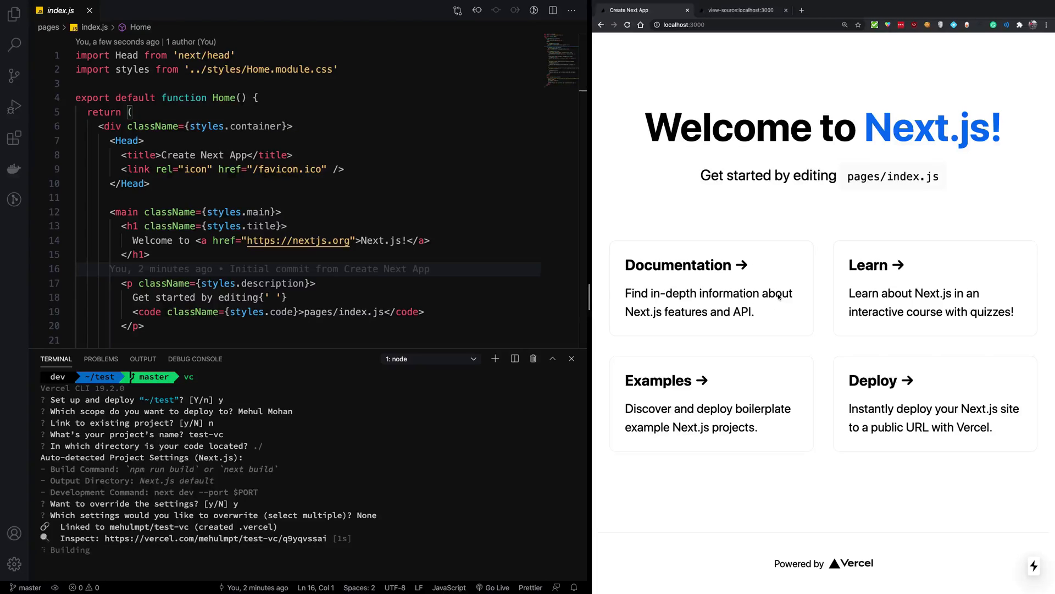
{"action": "scroll", "coordinate": [808, 210], "scroll_direction": "down", "scroll_amount": 1}
{"action": "left_click", "coordinate": [734, 8]}
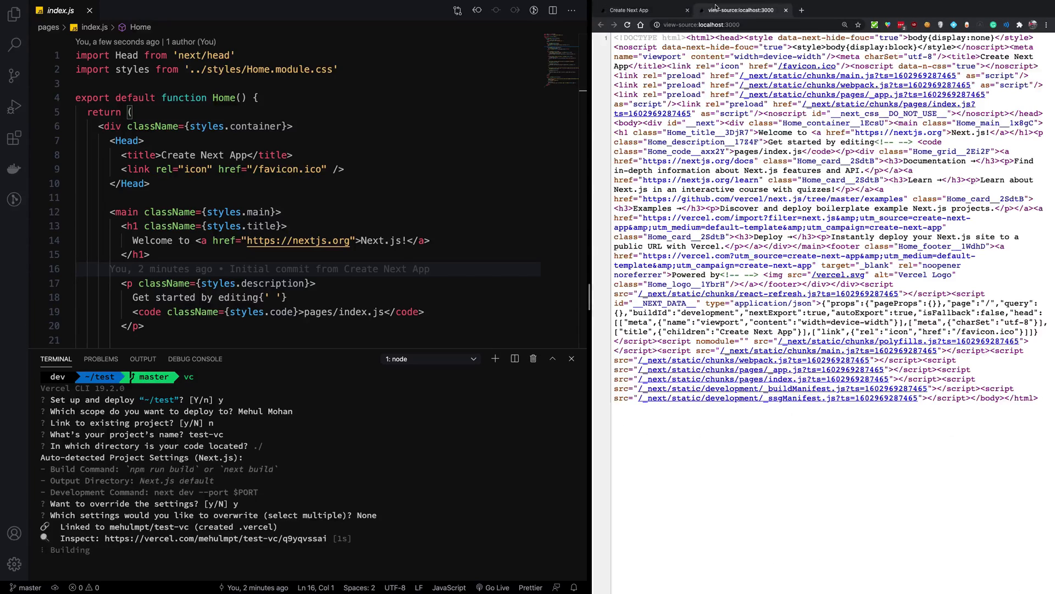
{"action": "left_click_drag", "start_coordinate": [826, 302], "coordinate": [1043, 337]}
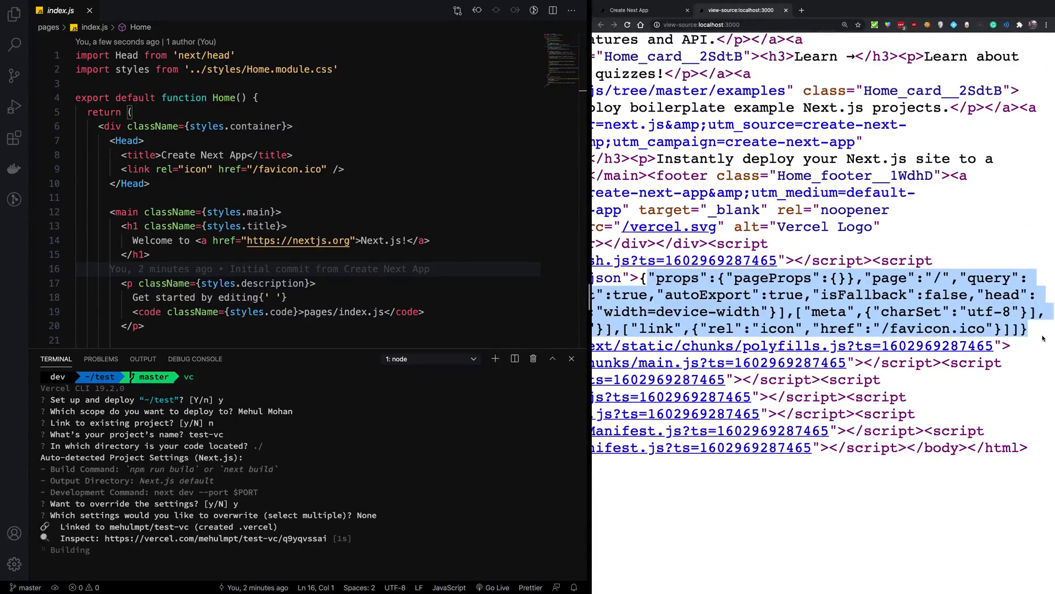
{"action": "left_click", "coordinate": [1043, 337]}
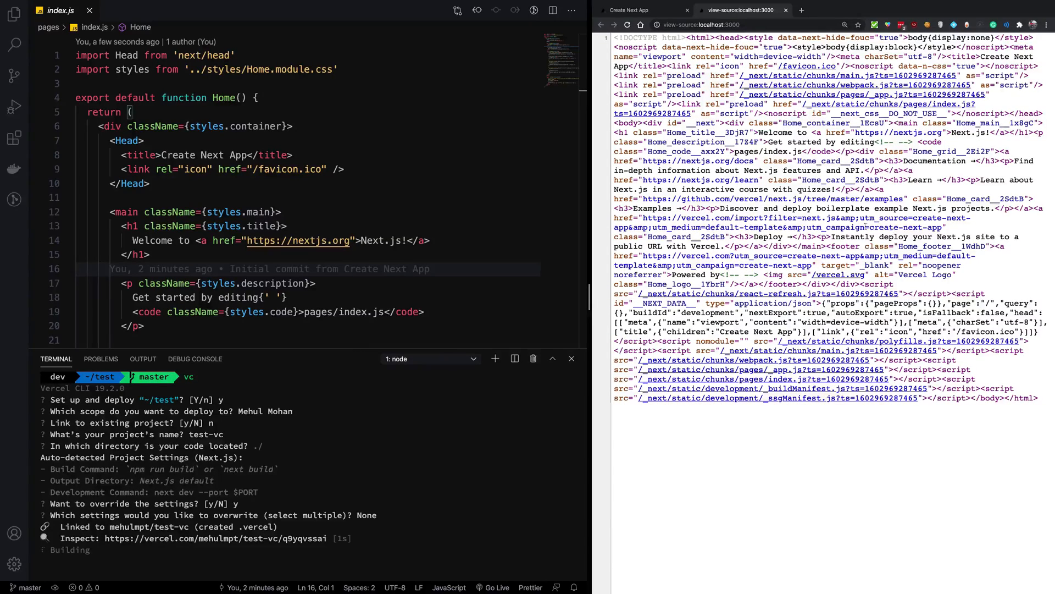
{"action": "left_click", "coordinate": [642, 10]}
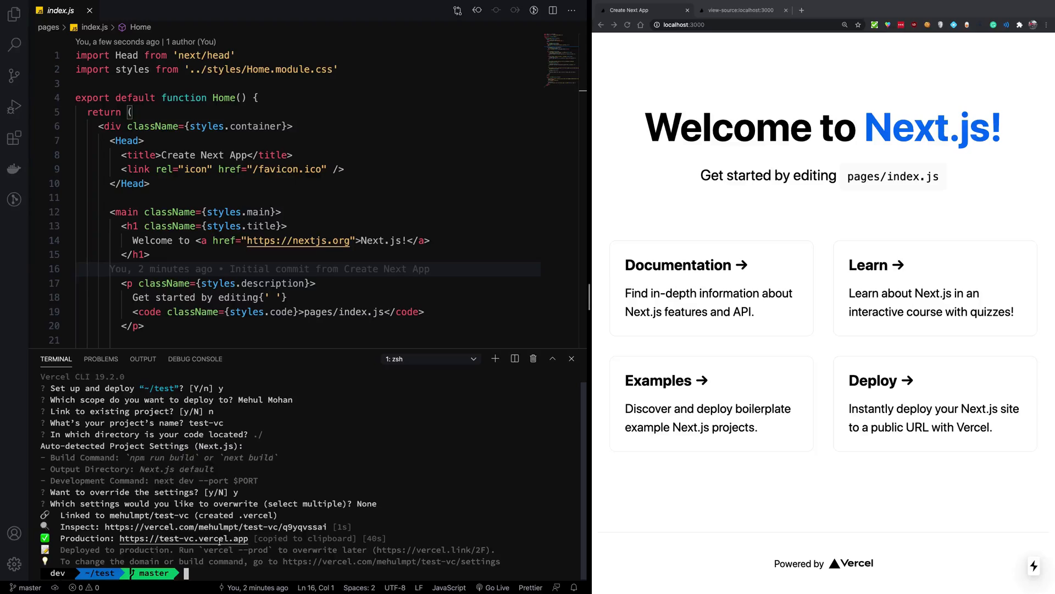
- Load the production test-vc.vercel.app URL from the terminal in the browser
{"action": "left_click", "coordinate": [218, 540], "text": "super"}
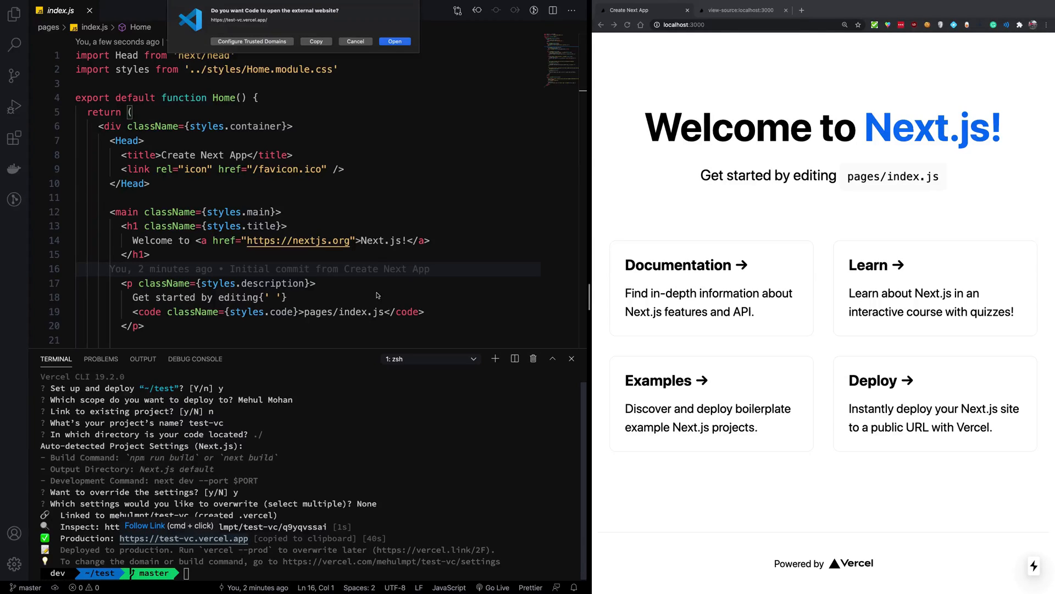
{"action": "left_click", "coordinate": [355, 41]}
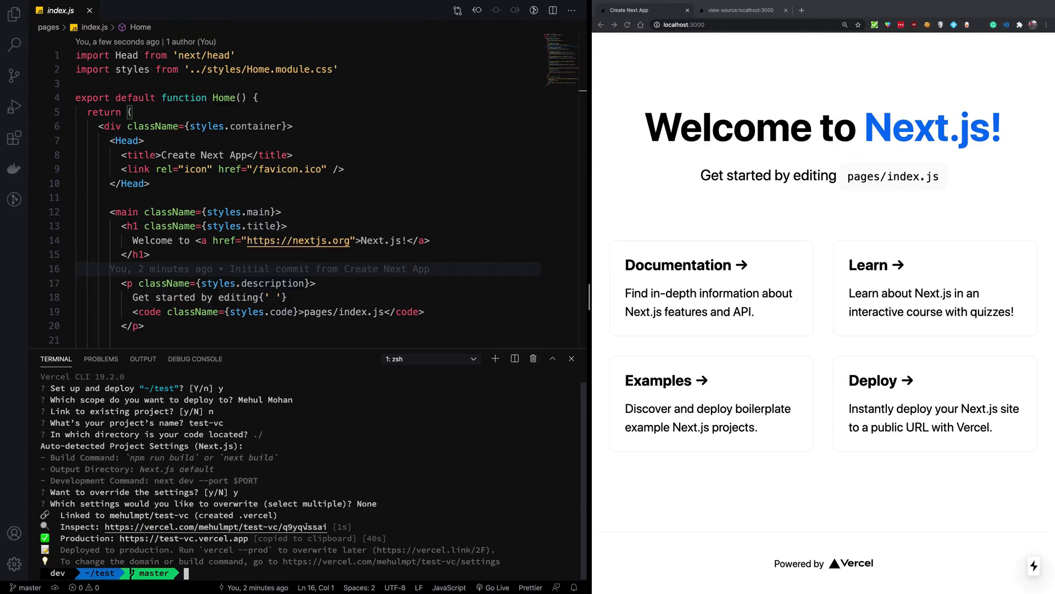
{"action": "double_click", "coordinate": [184, 537]}
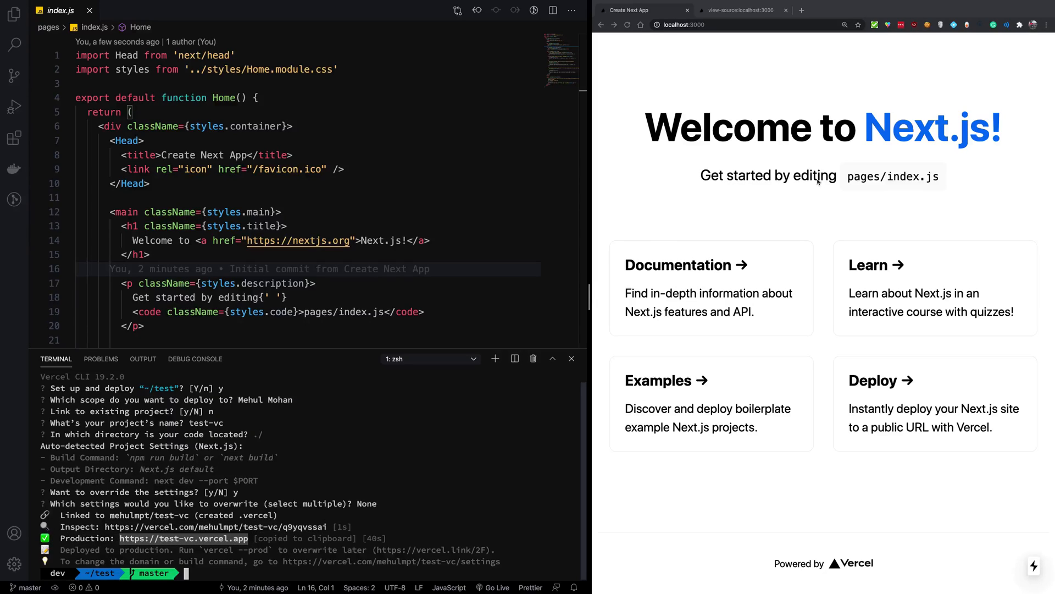
{"action": "left_click", "coordinate": [743, 10]}
{"action": "type", "text": "test-vc.vercel.app"}
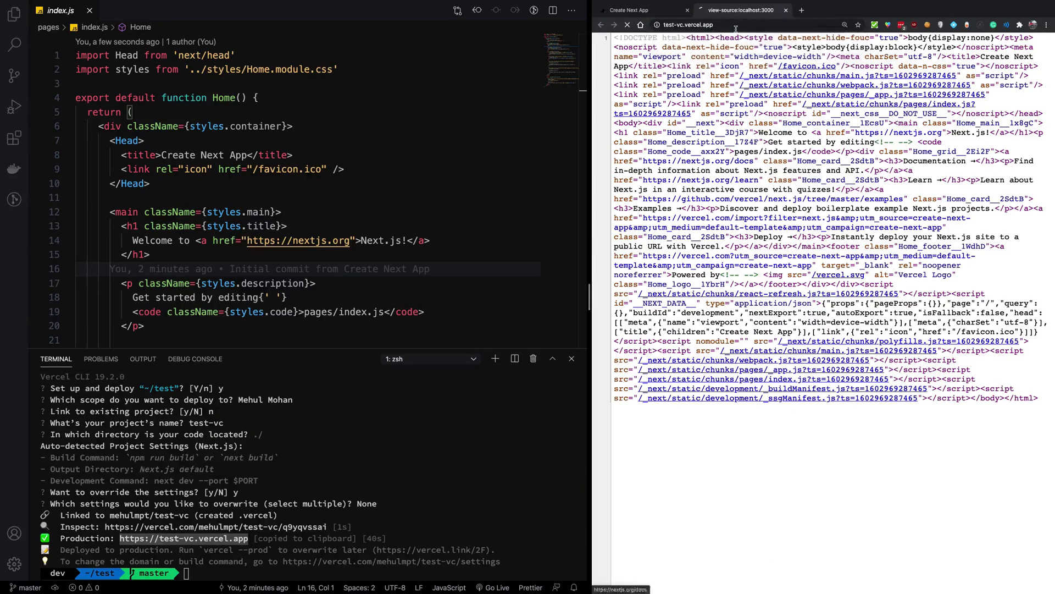
{"action": "key", "text": "Return"}
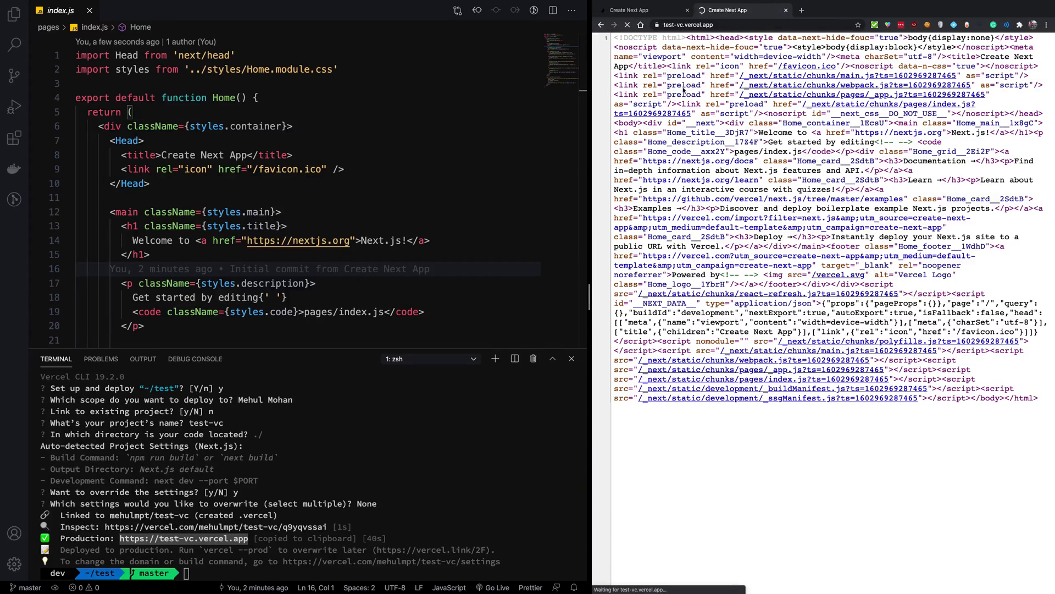
- View the deployed page's HTML source, copy it all, and start a new tab
{"action": "key", "text": "super+plus"}
{"action": "key", "text": "super+plus"}
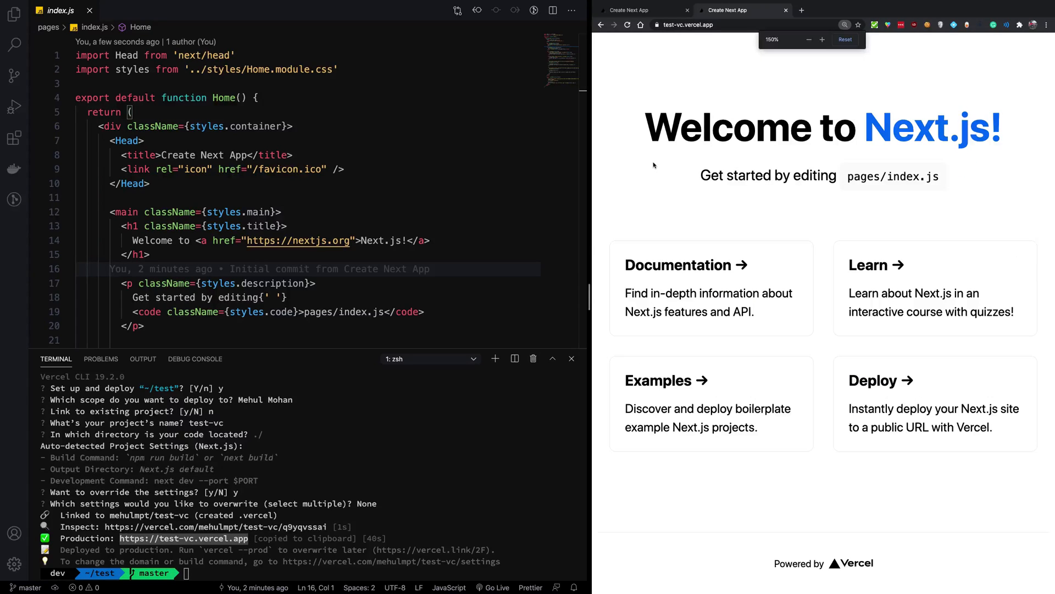
{"action": "right_click", "coordinate": [655, 219]}
{"action": "left_click", "coordinate": [705, 364]}
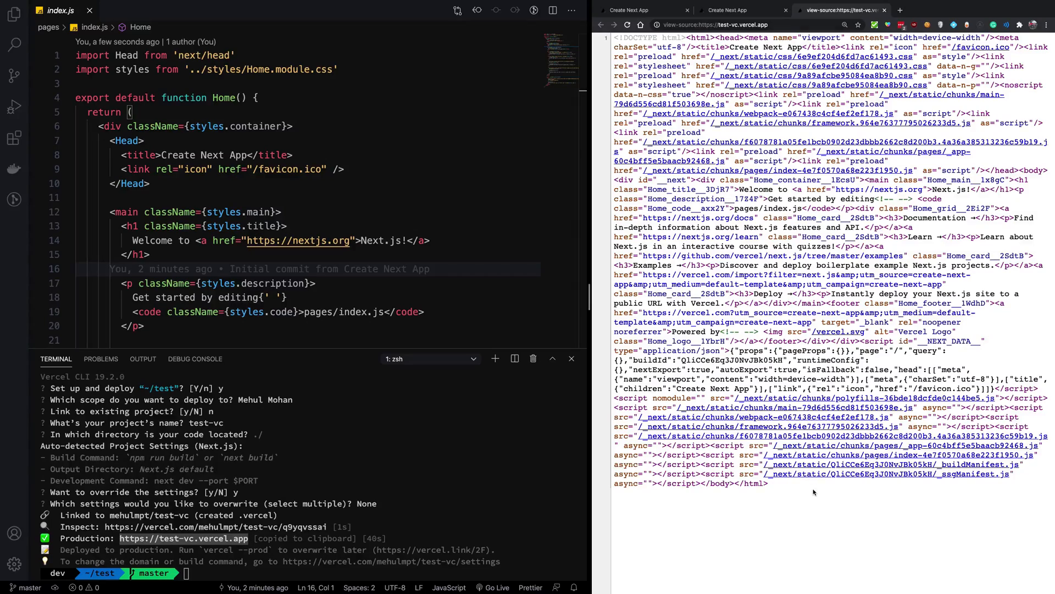
{"action": "key", "text": "super+a"}
{"action": "key", "text": "super+c"}
{"action": "key", "text": "super+t"}
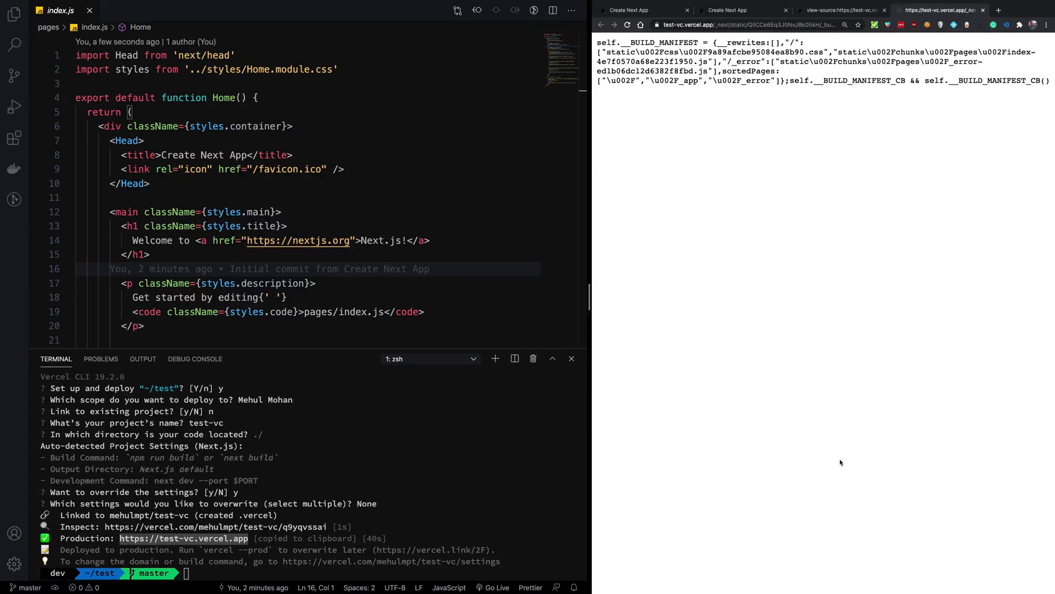
- Inspect the minified _app JavaScript chunk pages, then close that tab
{"action": "key", "text": "ctrl+shift+Tab"}
{"action": "left_click", "coordinate": [830, 446]}
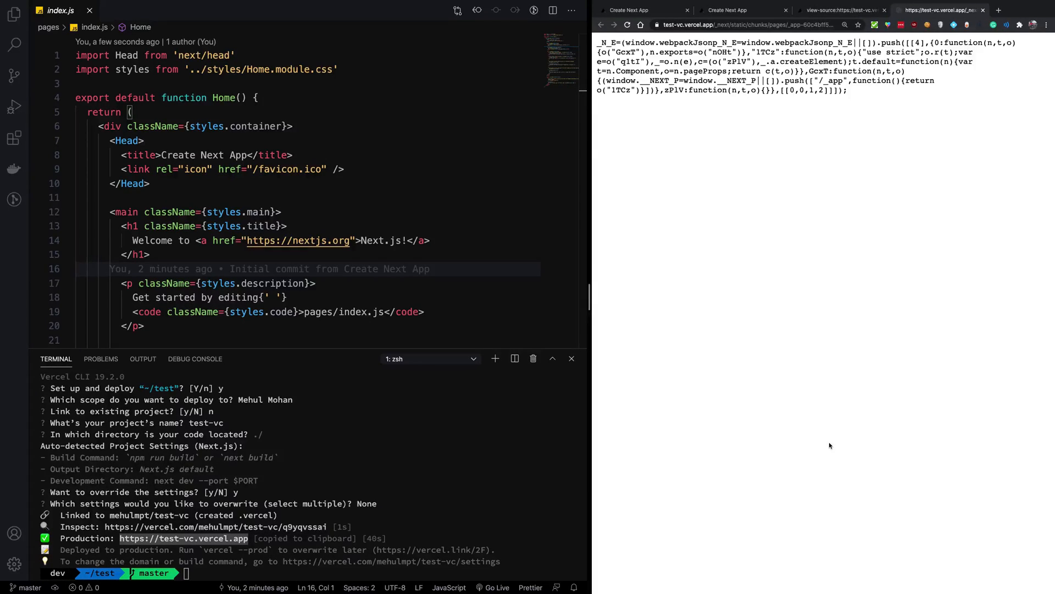
{"action": "key", "text": "ctrl+shift+Tab"}
{"action": "left_click", "coordinate": [829, 446]}
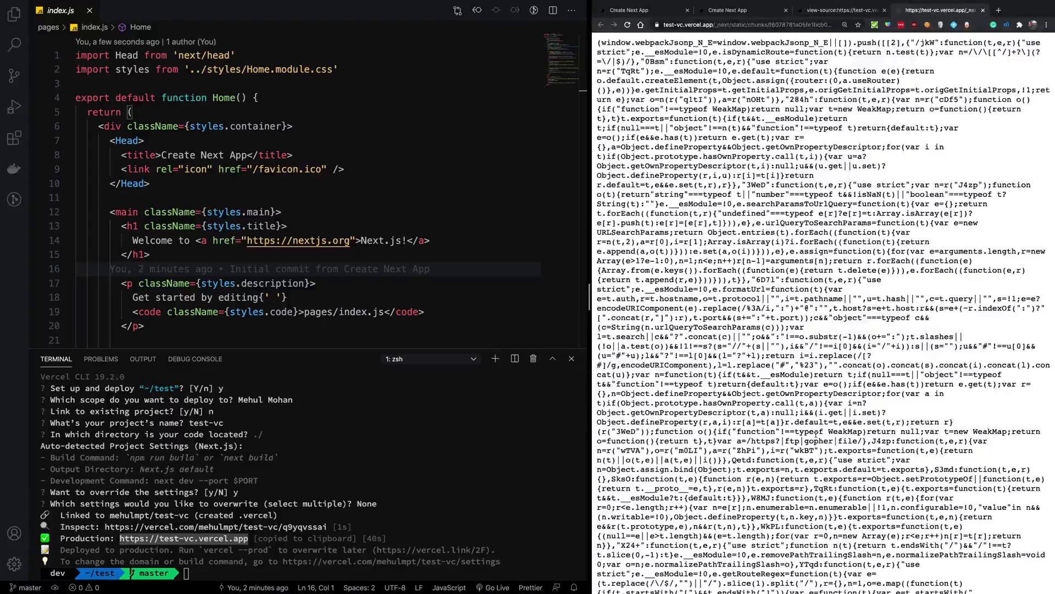
{"action": "scroll", "coordinate": [821, 314], "scroll_direction": "down", "scroll_amount": 5}
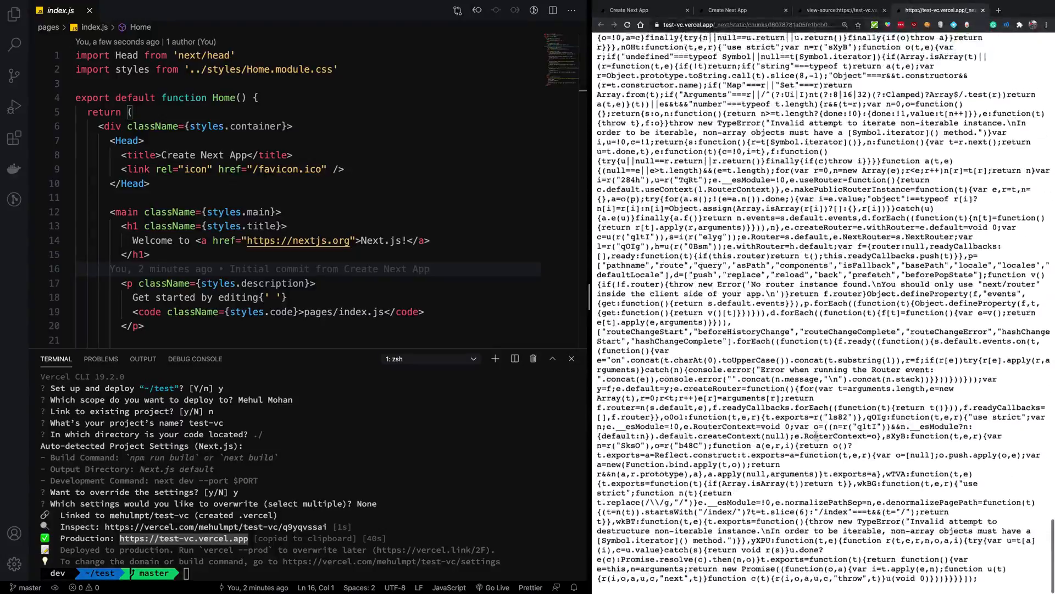
{"action": "key", "text": "ctrl+w"}
{"action": "key", "text": "ctrl+w"}
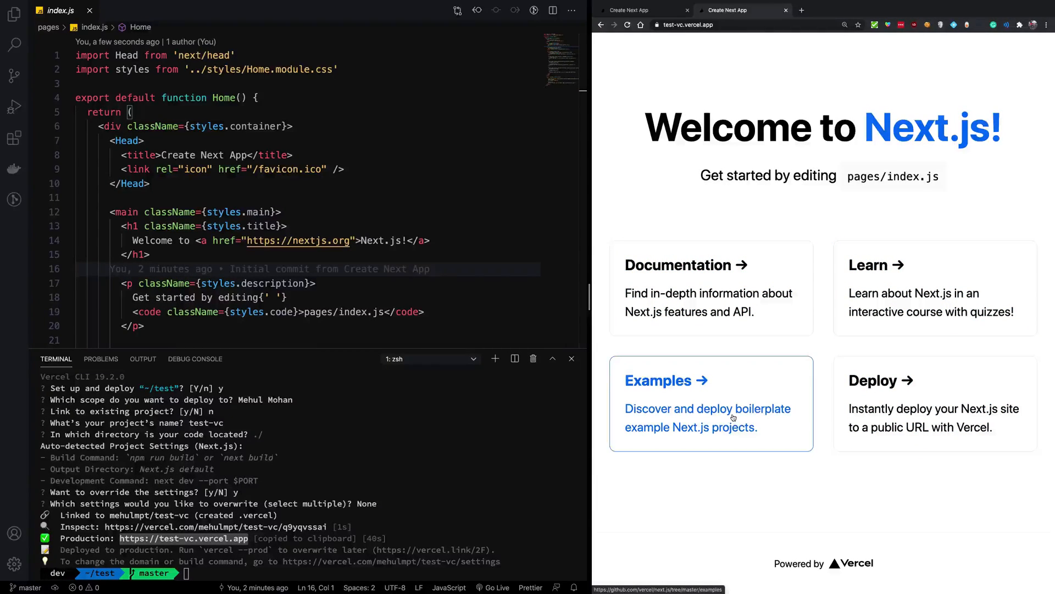
- Add export const config = { unstable_runtimeJS: false } below the imports in index.js and save
{"action": "left_click", "coordinate": [306, 256]}
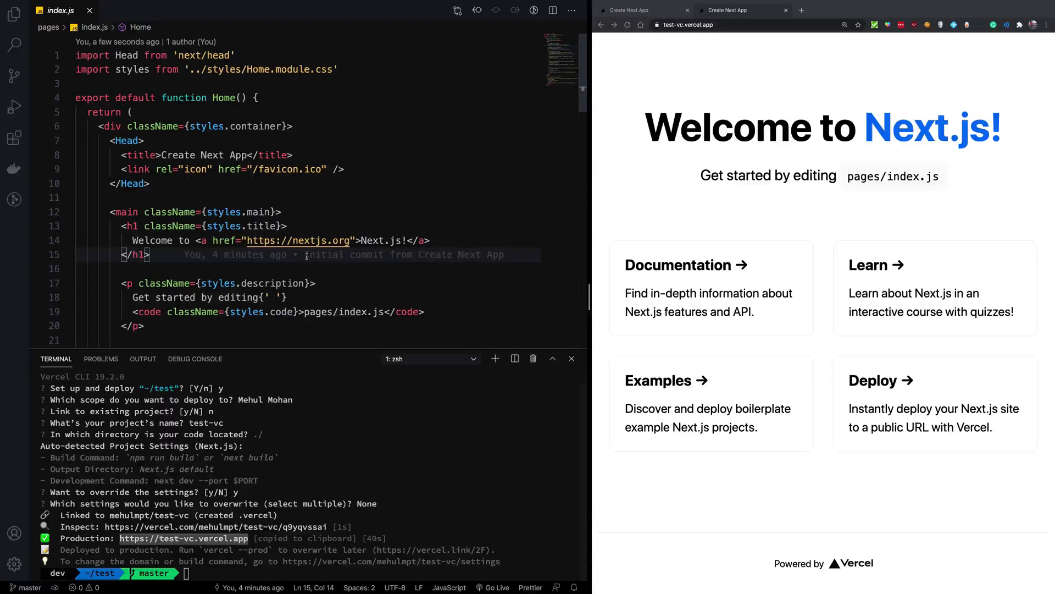
{"action": "left_click", "coordinate": [353, 70]}
{"action": "key", "text": "Return"}
{"action": "key", "text": "Return"}
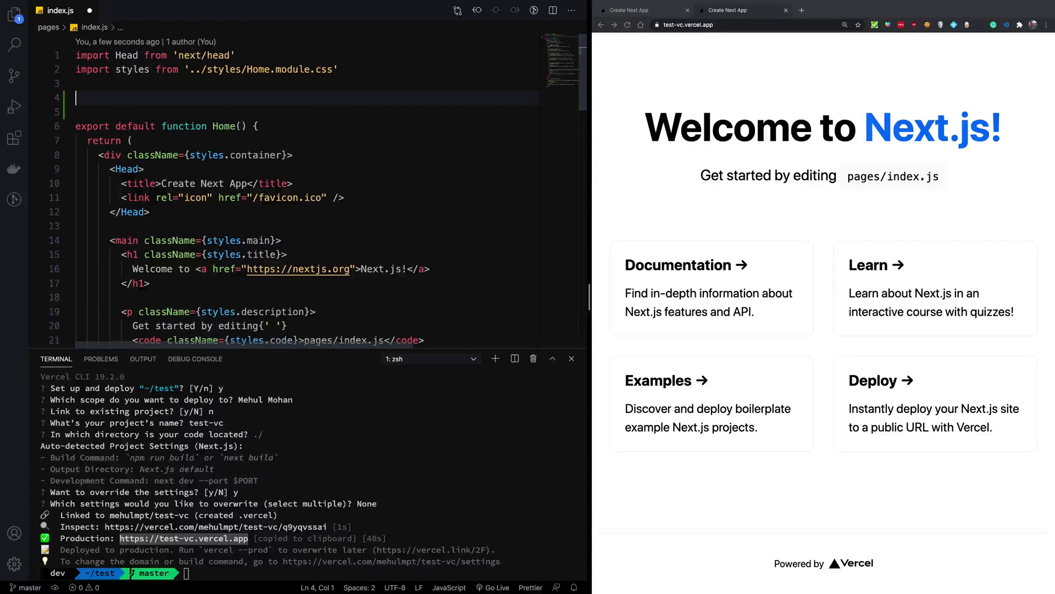
{"action": "key", "text": "ctrl+equal"}
{"action": "key", "text": "ctrl+equal"}
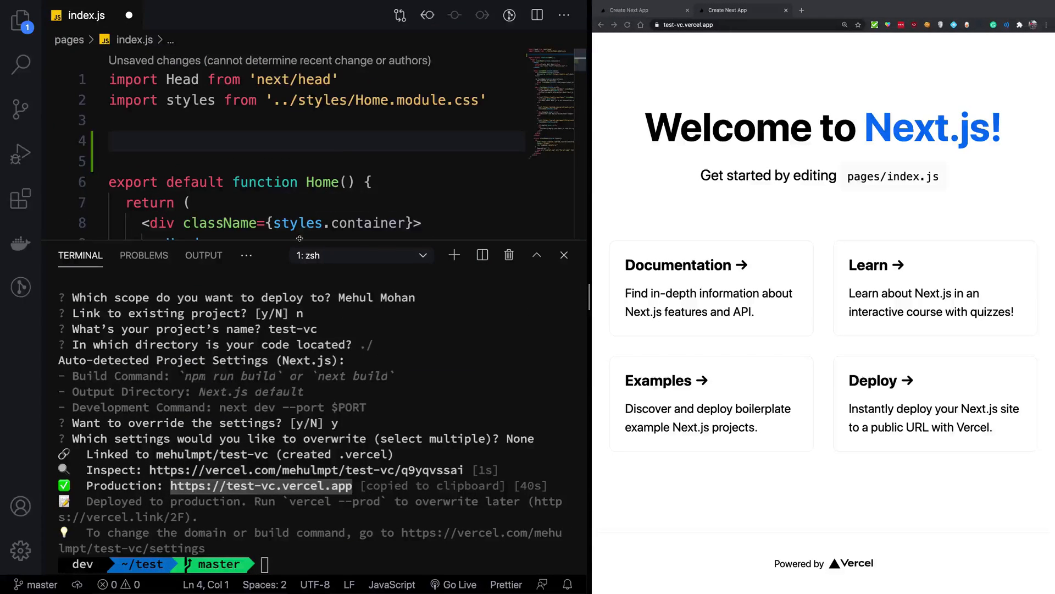
{"action": "left_click_drag", "start_coordinate": [301, 240], "coordinate": [302, 312]}
{"action": "type", "text": "exp"}
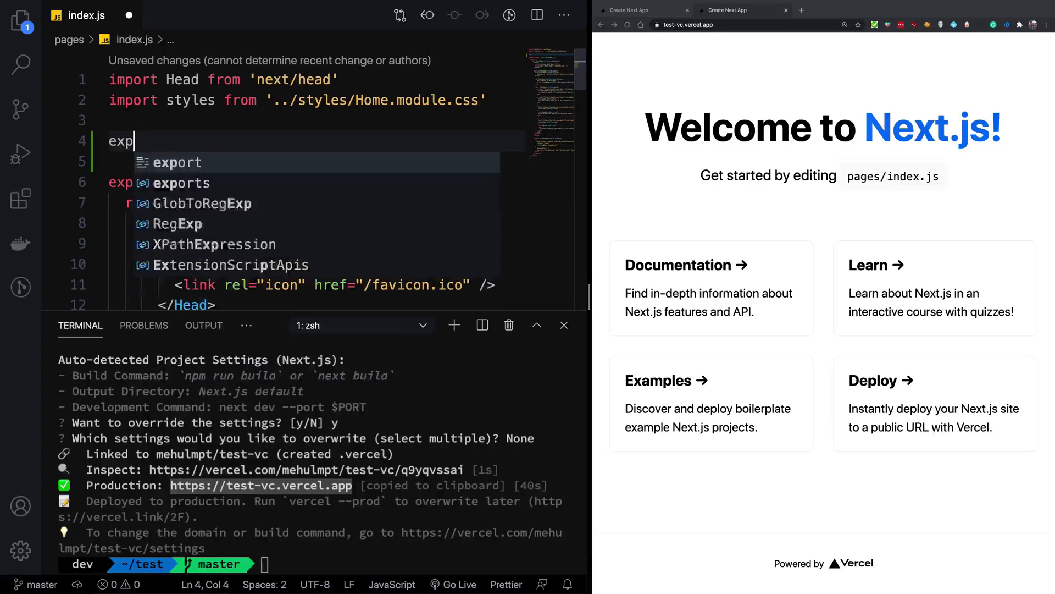
{"action": "type", "text": "os"}
{"action": "key", "text": "BackSpace"}
{"action": "type", "text": "r"}
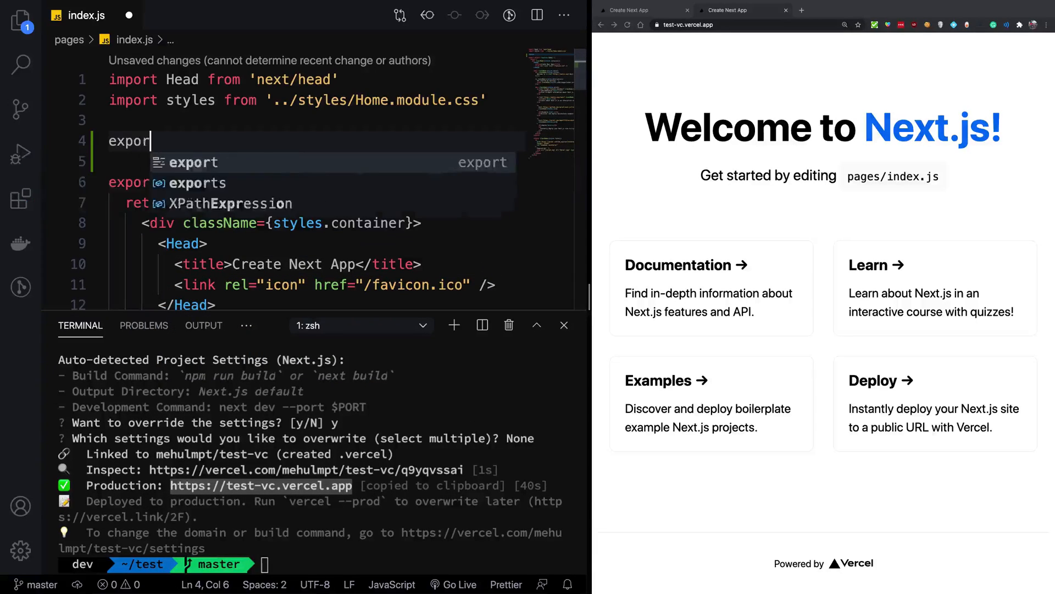
{"action": "type", "text": "t const confi"}
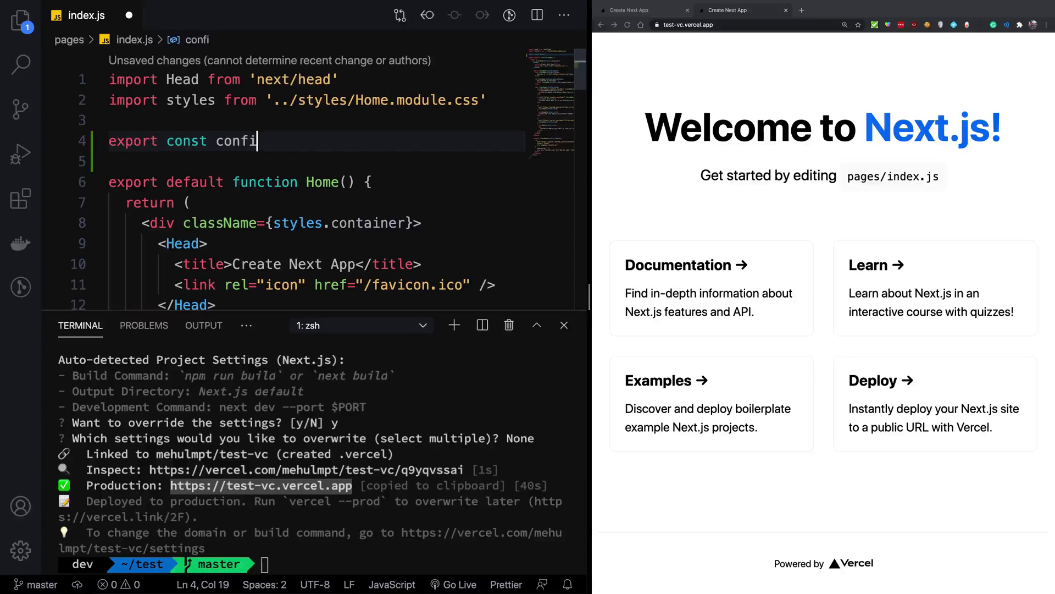
{"action": "type", "text": "g = { unstable"}
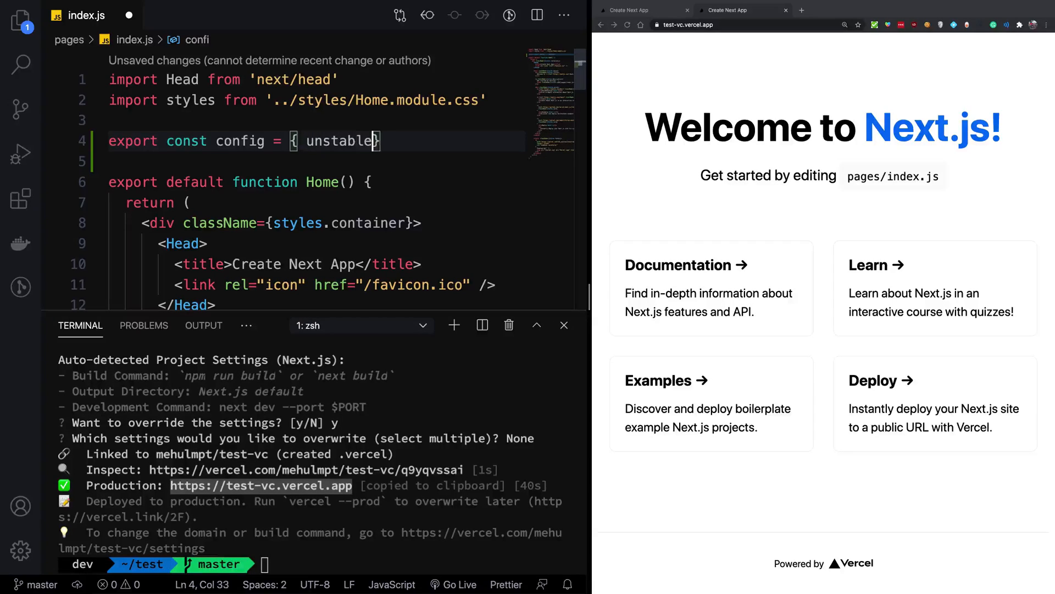
{"action": "type", "text": "_runtimeJS"}
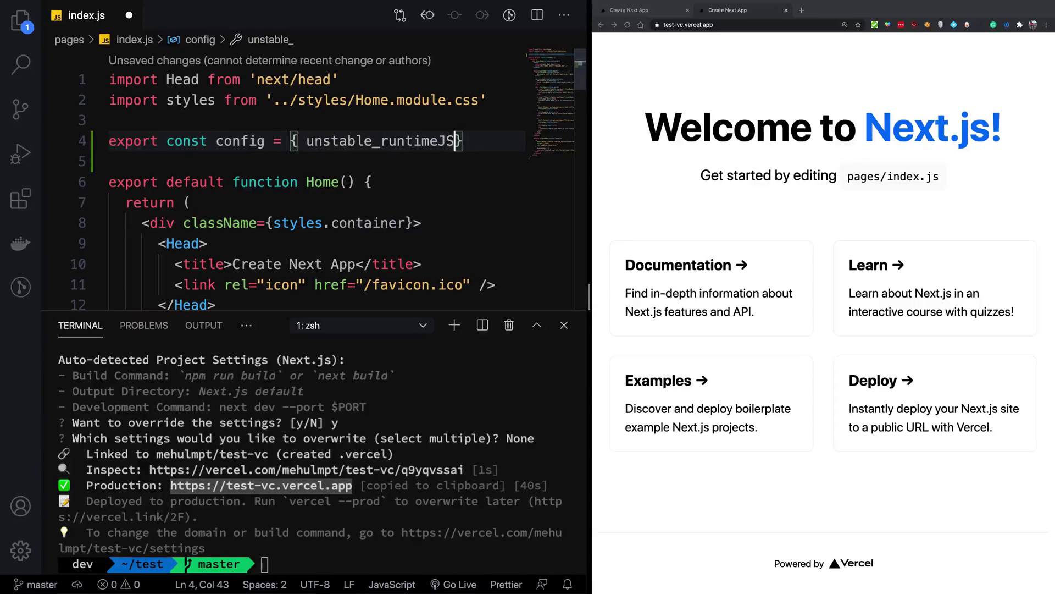
{"action": "type", "text": ": fal"}
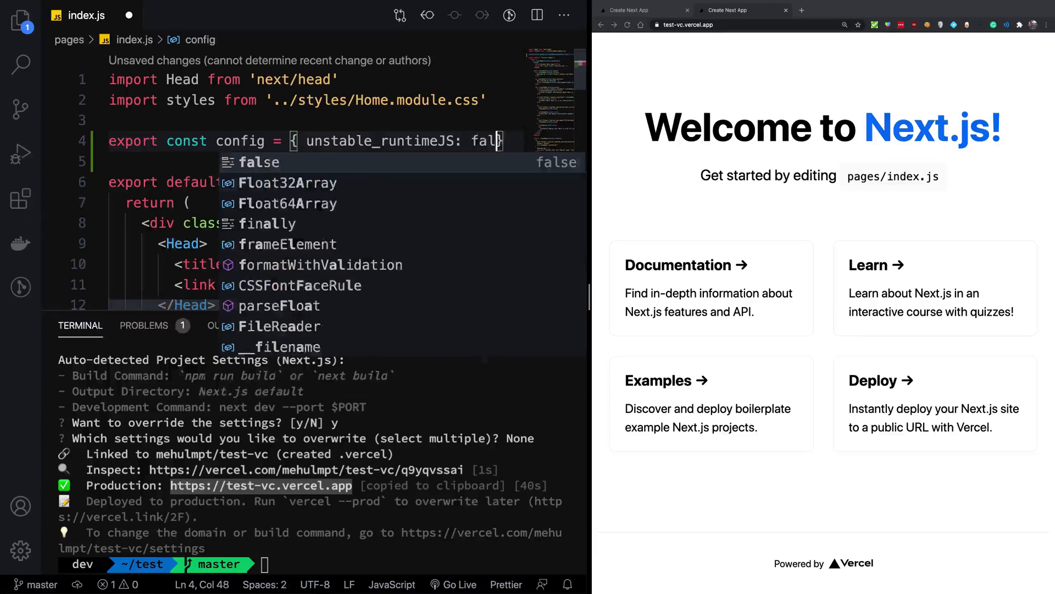
{"action": "type", "text": "se"}
{"action": "key", "text": "ctrl+s"}
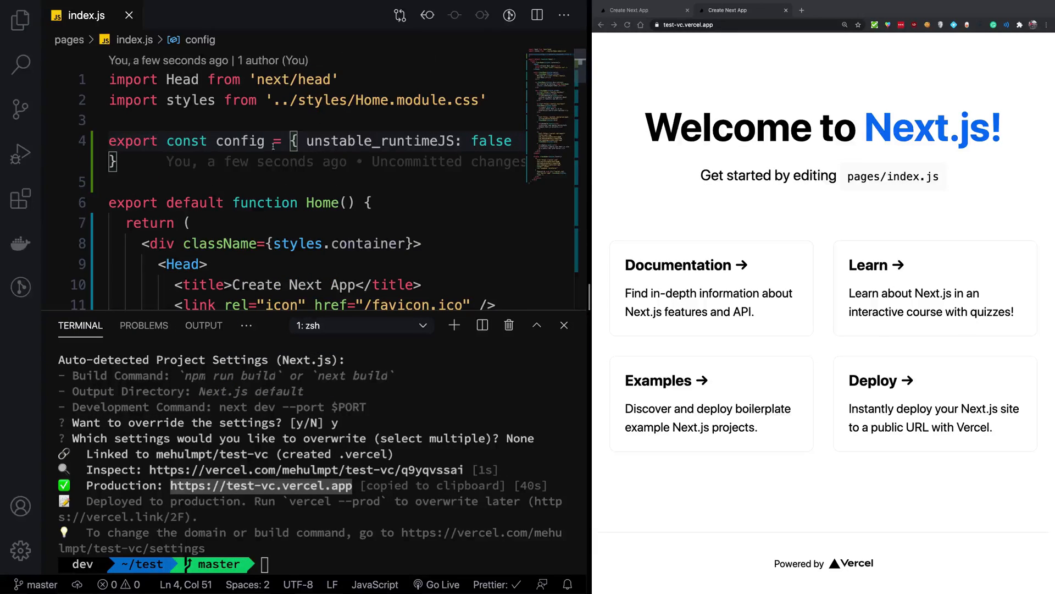
- Reformat the config object across lines and review the unstable_runtimeJS setting and Home component
{"action": "left_click", "coordinate": [305, 141]}
{"action": "key", "text": "Return"}
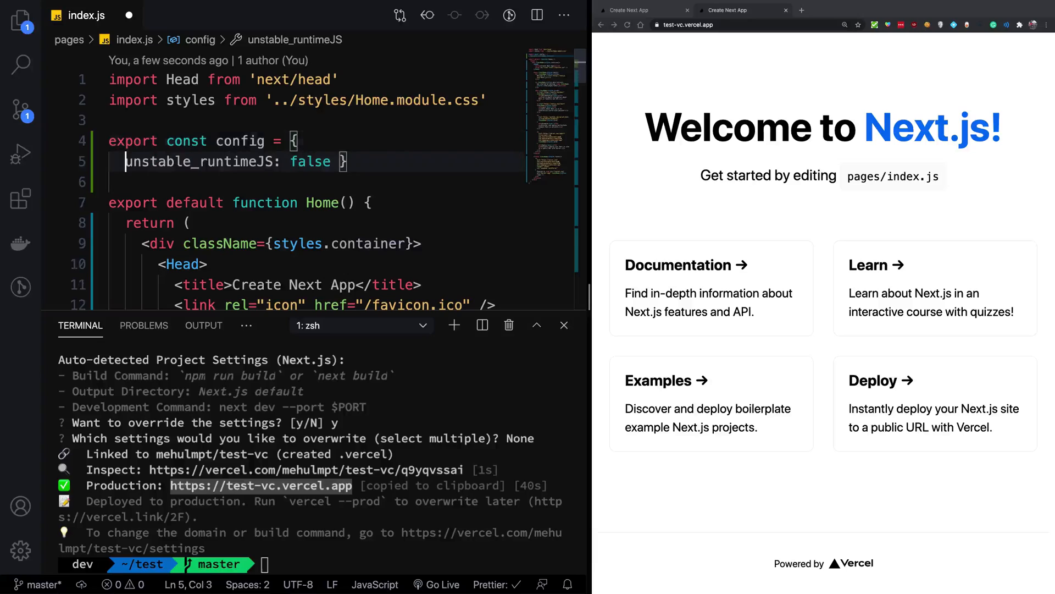
{"action": "left_click", "coordinate": [339, 162]}
{"action": "key", "text": "Return"}
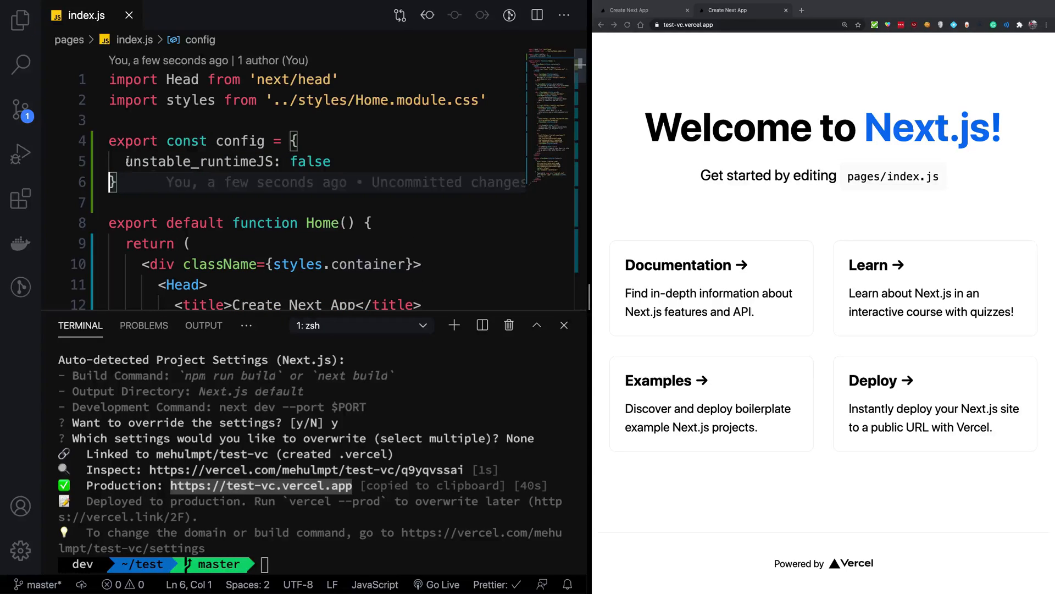
{"action": "double_click", "coordinate": [199, 161]}
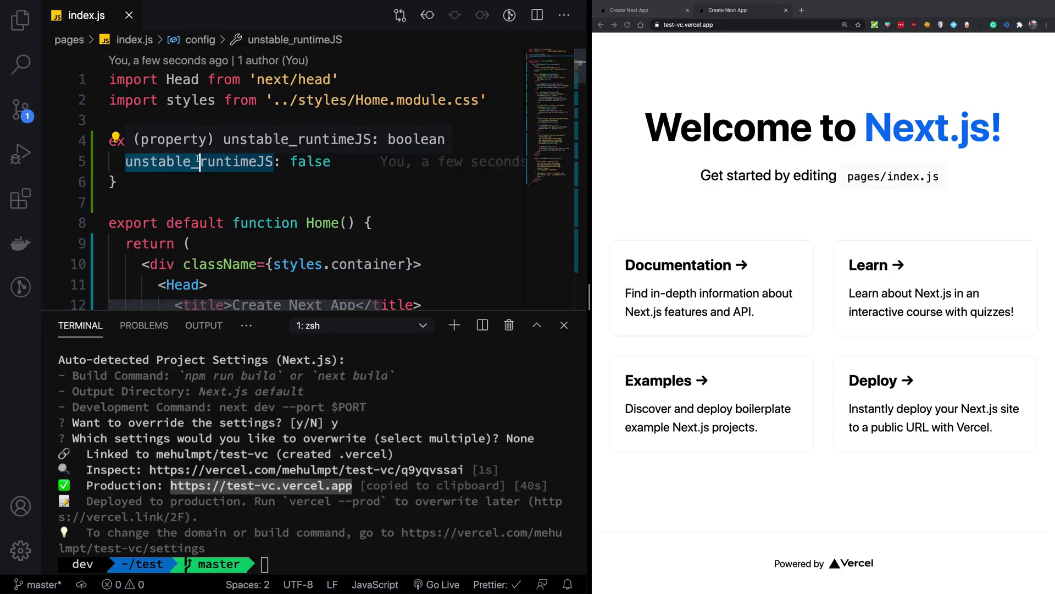
{"action": "left_click", "coordinate": [229, 184]}
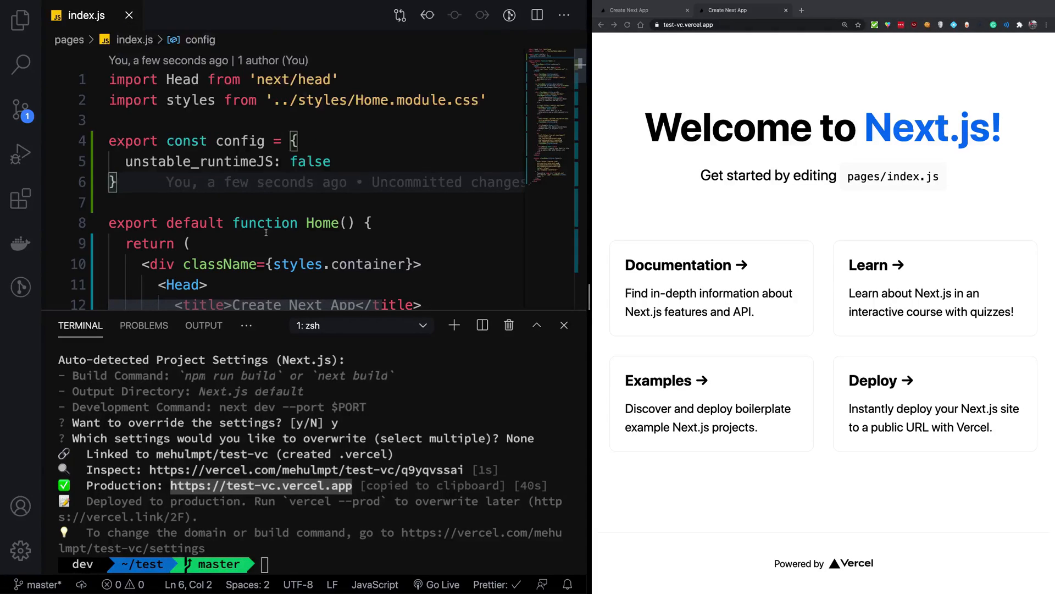
{"action": "left_click", "coordinate": [339, 223]}
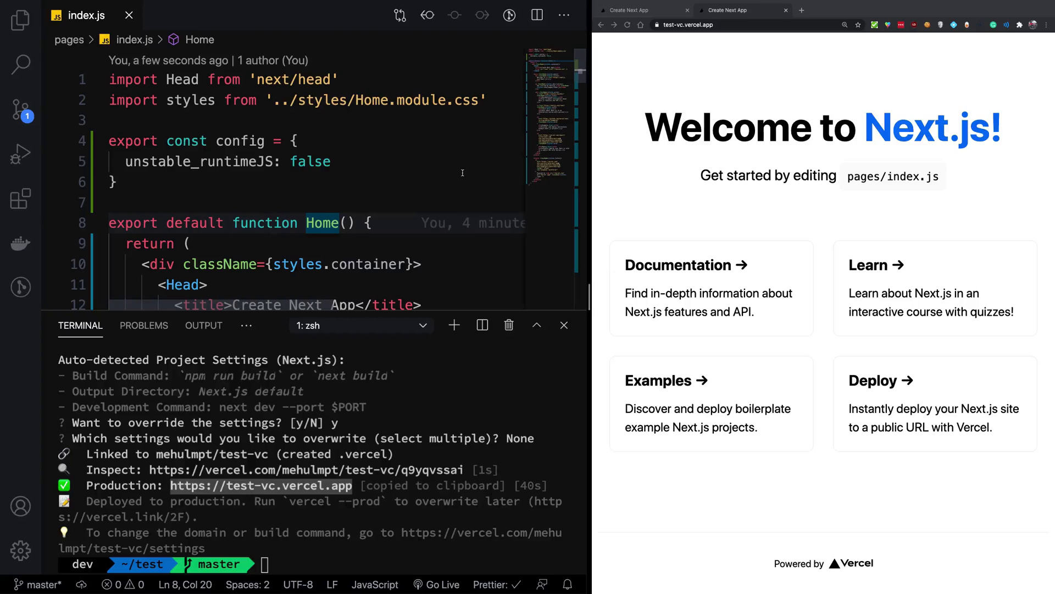
{"action": "left_click", "coordinate": [191, 161]}
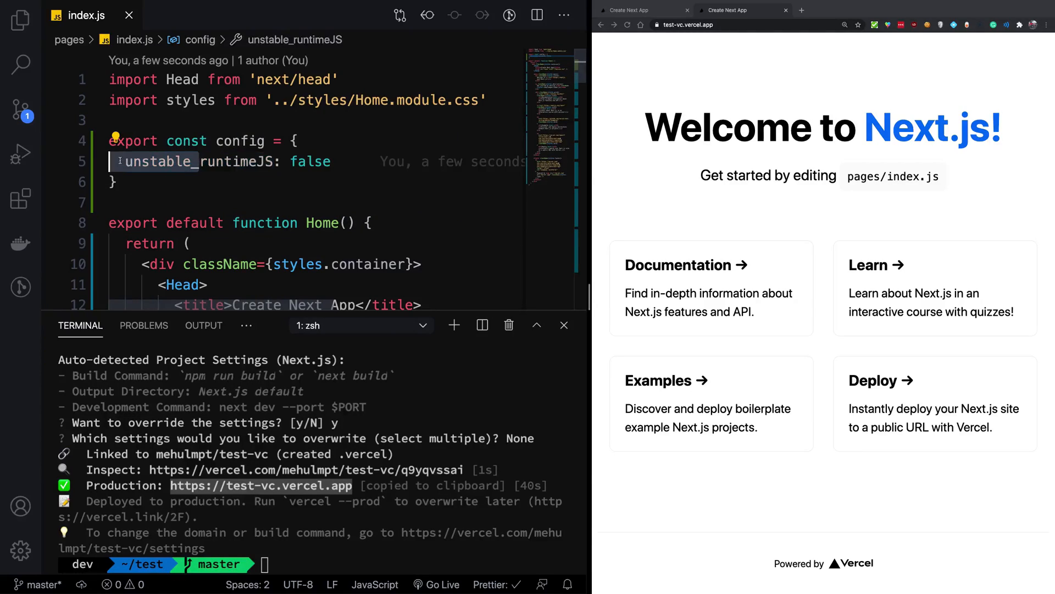
{"action": "left_click", "coordinate": [188, 182]}
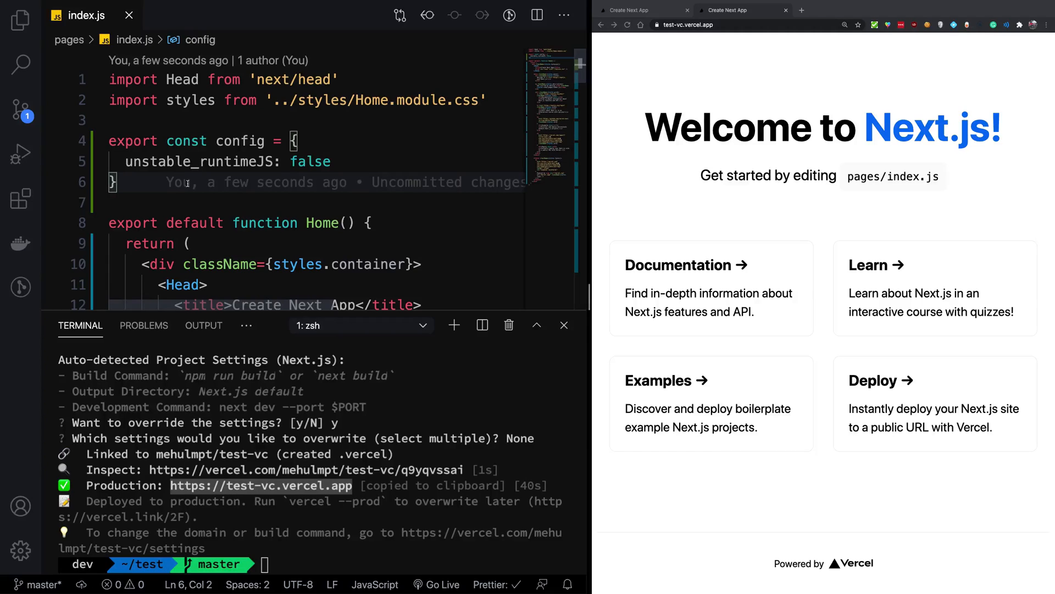
{"action": "scroll", "coordinate": [188, 182], "scroll_direction": "down", "scroll_amount": 3}
- Highlight the config block on lines 4-6 and undo a stray blank line inside Home
{"action": "left_click", "coordinate": [373, 114]}
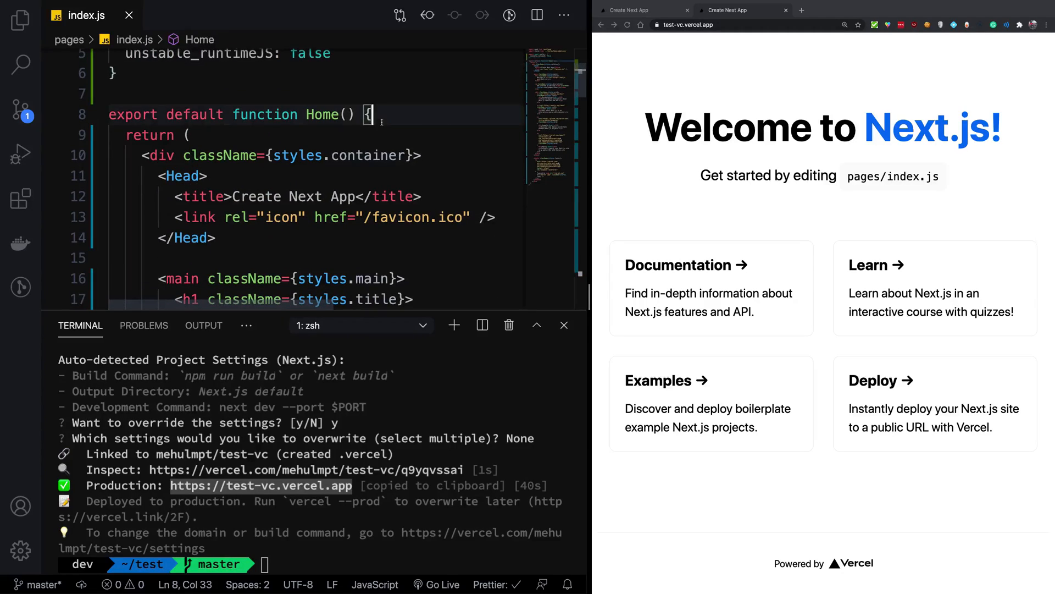
{"action": "key", "text": "Return"}
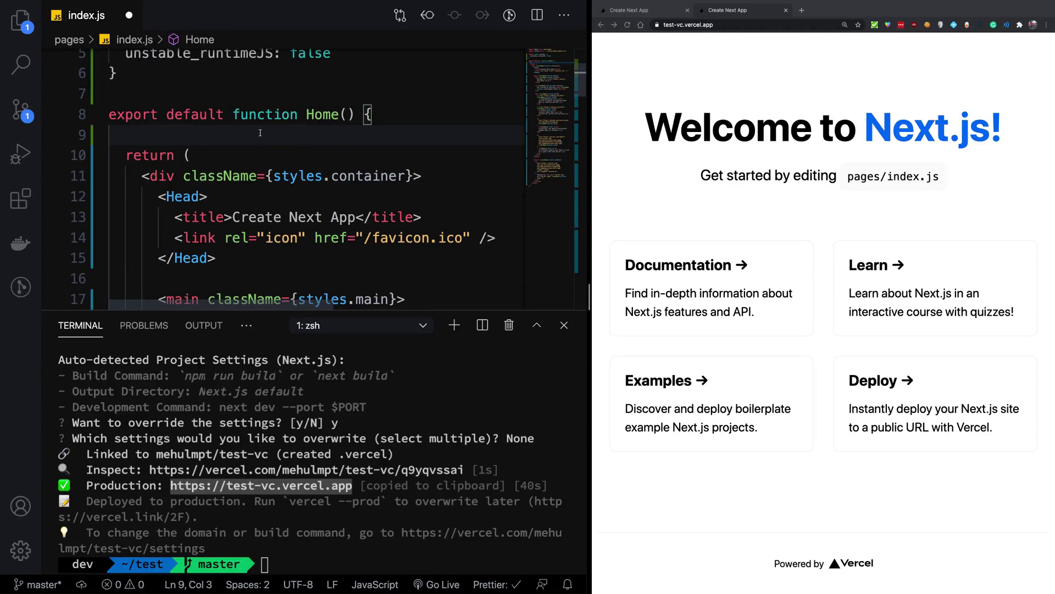
{"action": "scroll", "coordinate": [260, 133], "scroll_direction": "up", "scroll_amount": 3}
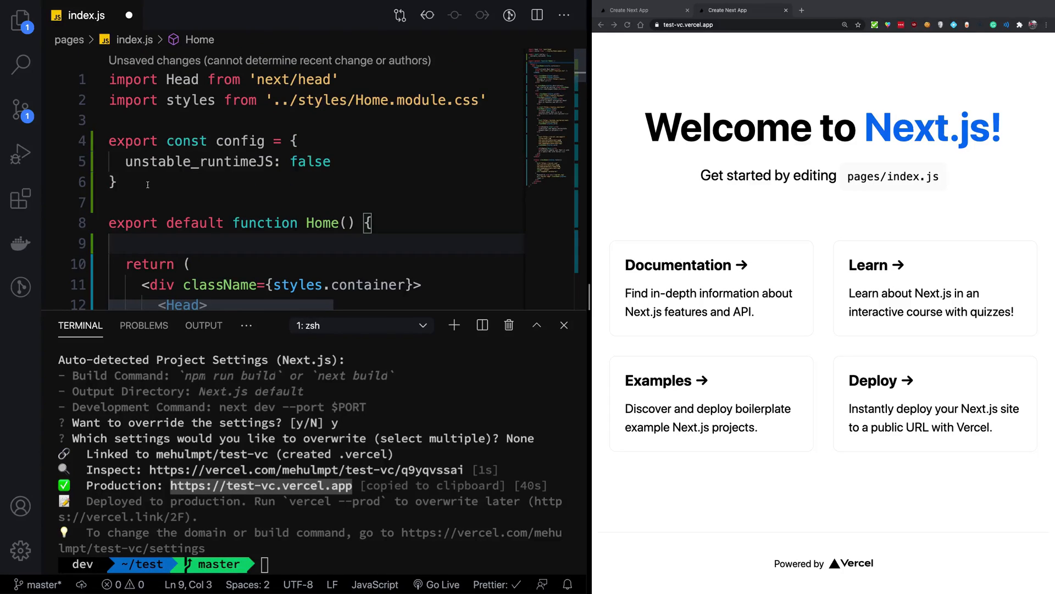
{"action": "left_click_drag", "start_coordinate": [147, 183], "coordinate": [109, 141]}
{"action": "left_click", "coordinate": [221, 243]}
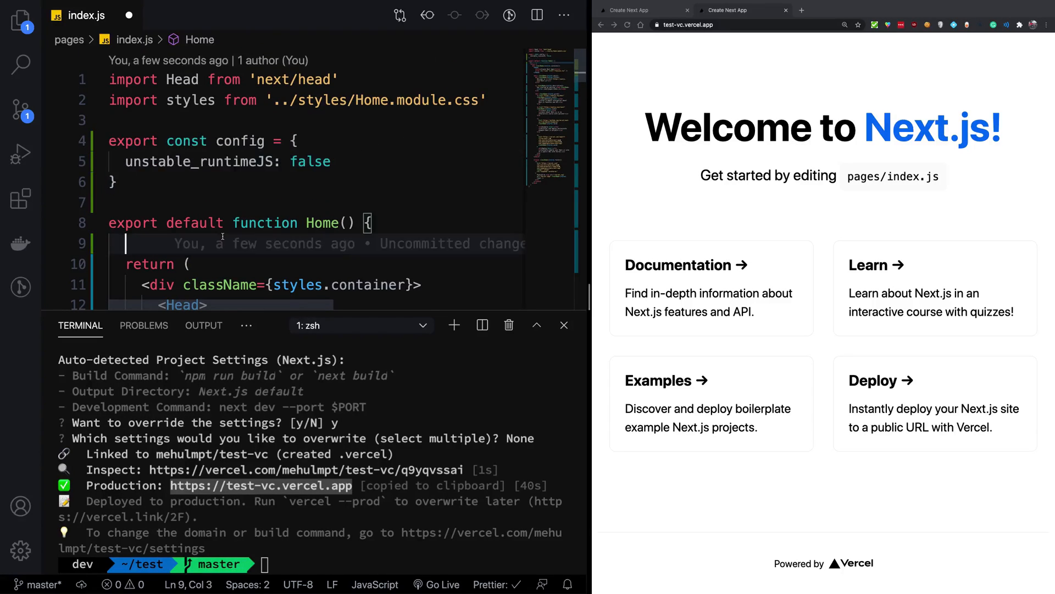
{"action": "key", "text": "super+z"}
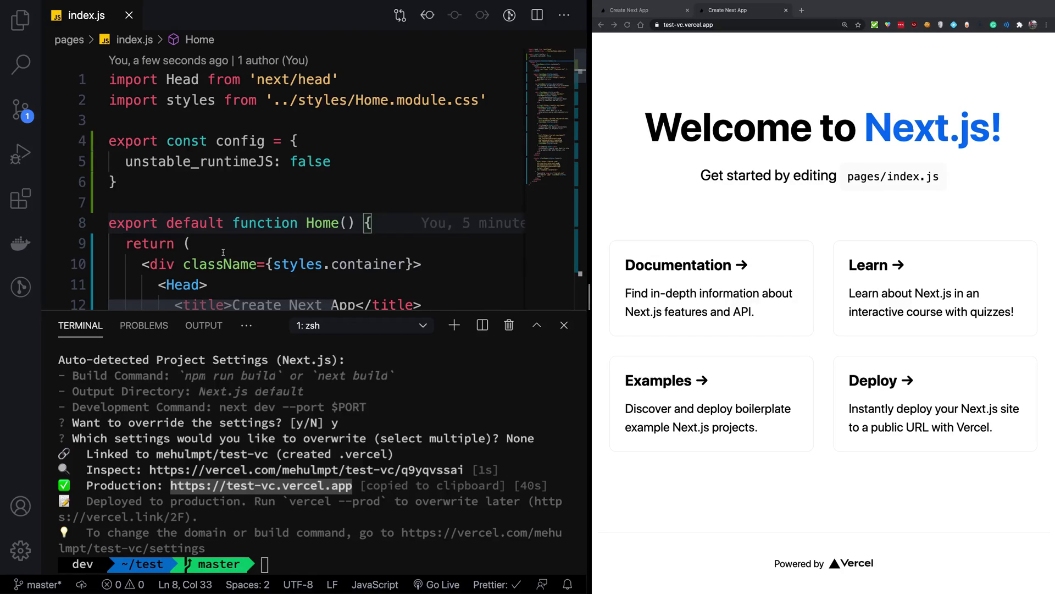
{"action": "scroll", "coordinate": [226, 223], "scroll_direction": "down", "scroll_amount": 5}
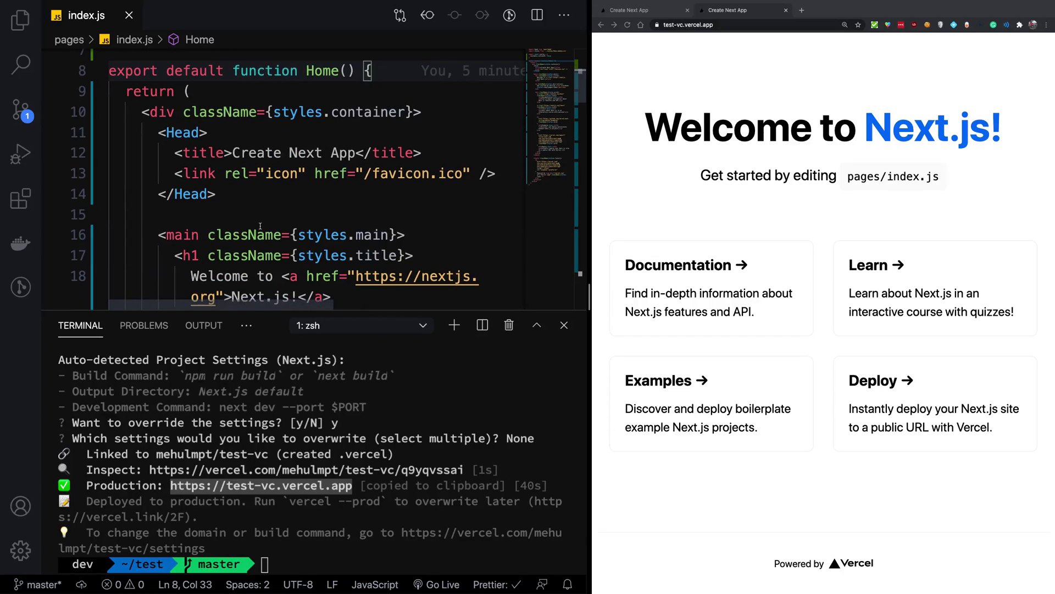
{"action": "scroll", "coordinate": [259, 225], "scroll_direction": "up", "scroll_amount": 4}
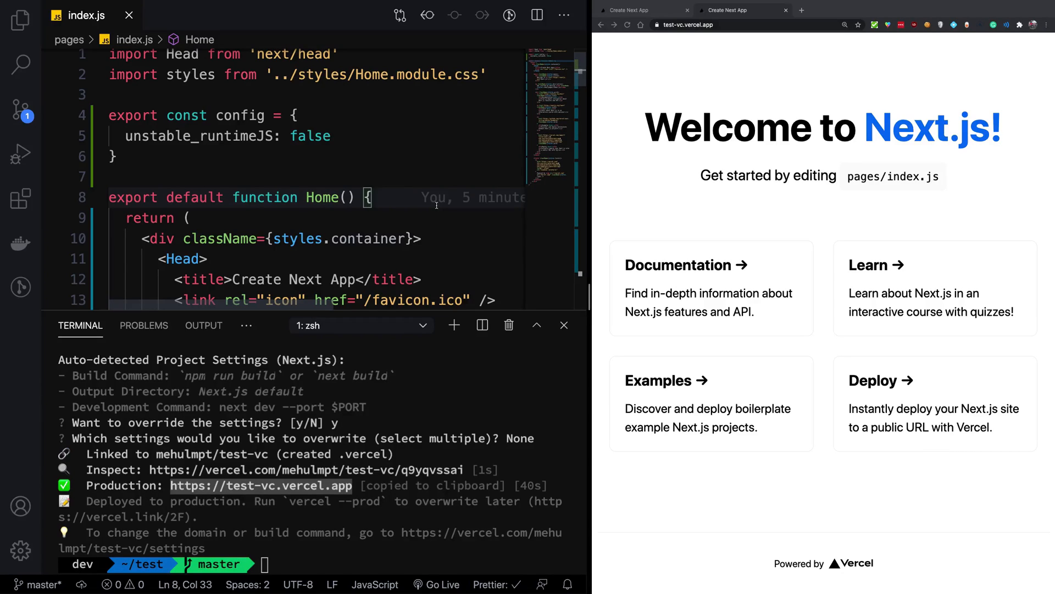
{"action": "mouse_move", "coordinate": [473, 197]}
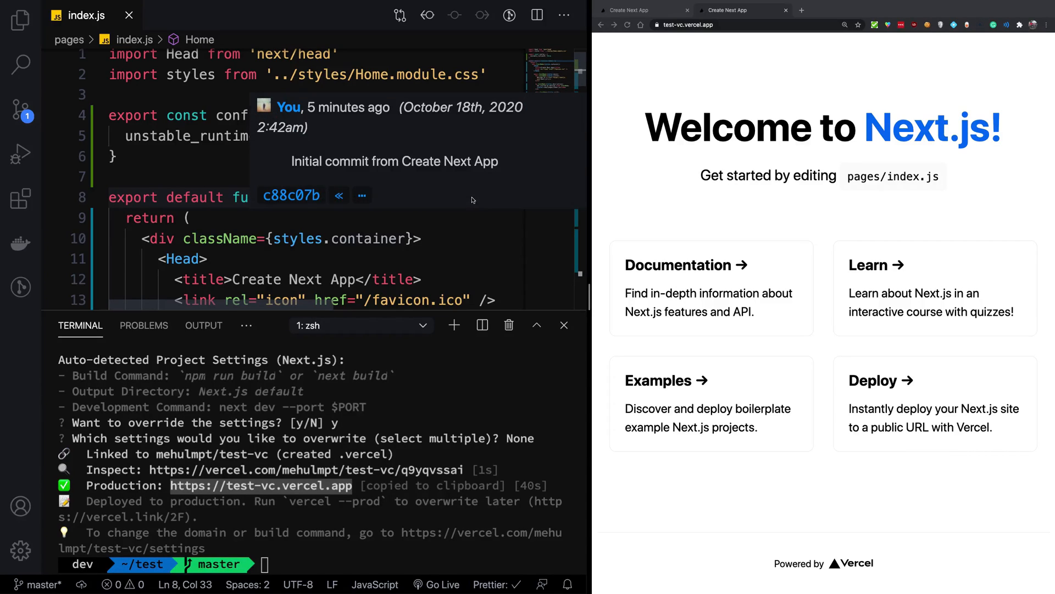
{"action": "left_click", "coordinate": [223, 157]}
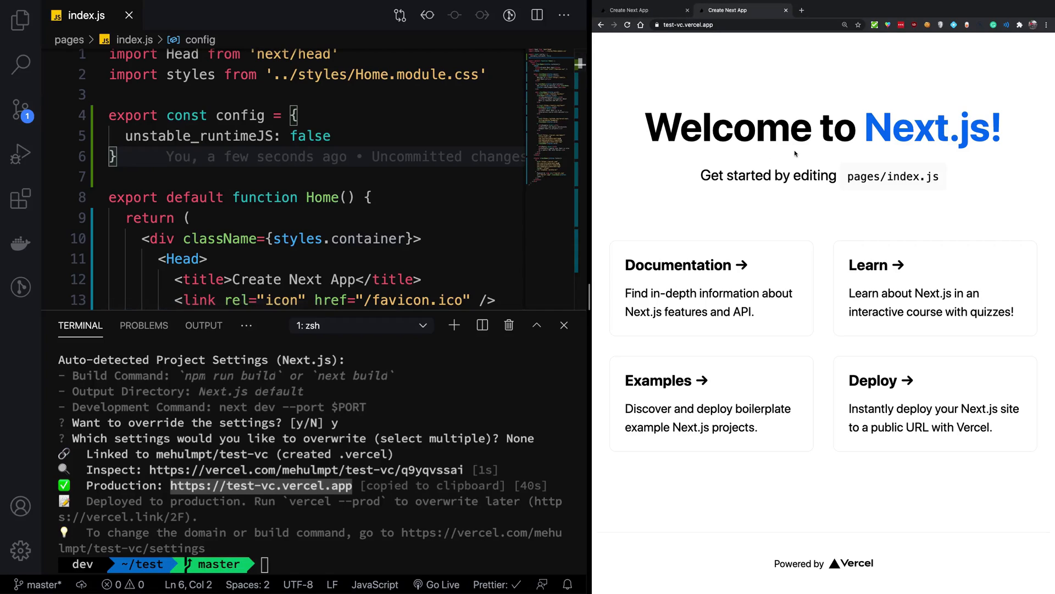
{"action": "key", "text": "ctrl+shift+Tab"}
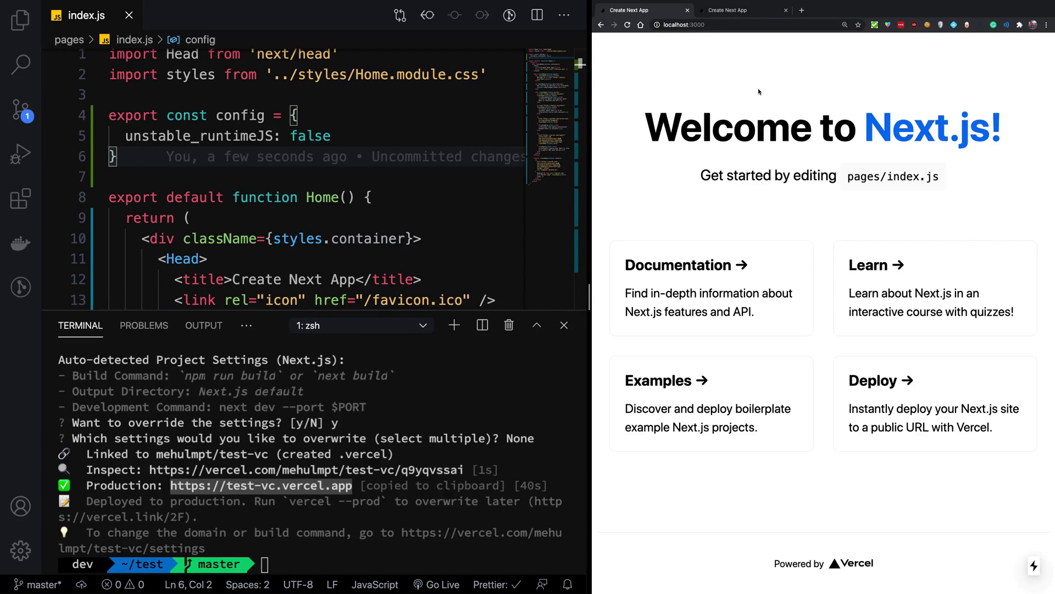
{"action": "right_click", "coordinate": [759, 91]}
{"action": "left_click", "coordinate": [806, 241]}
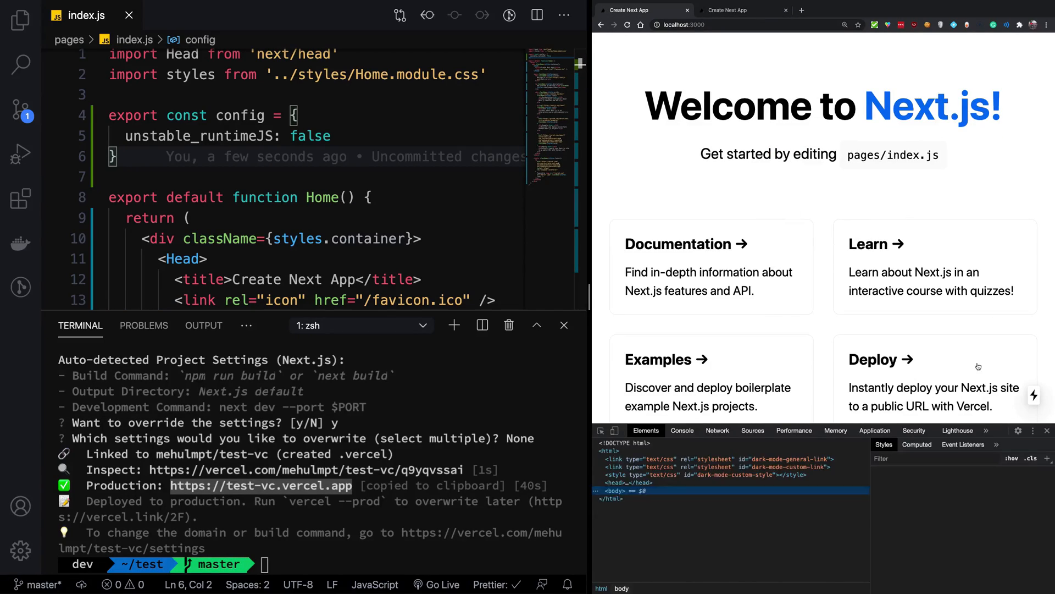
{"action": "key", "text": "F12"}
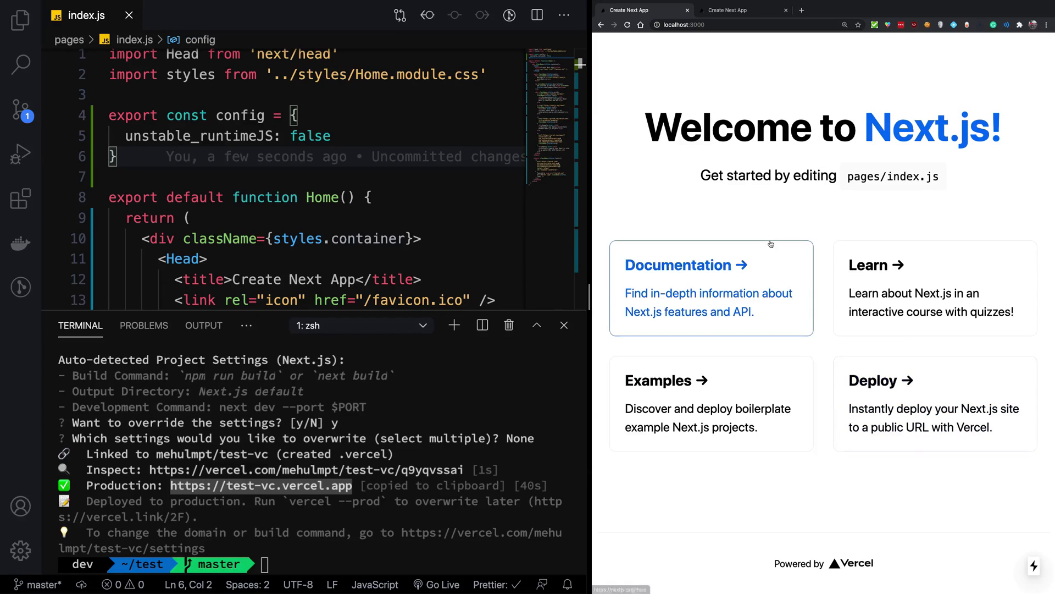
{"action": "right_click", "coordinate": [767, 237]}
{"action": "left_click", "coordinate": [717, 211]}
{"action": "right_click", "coordinate": [716, 210]}
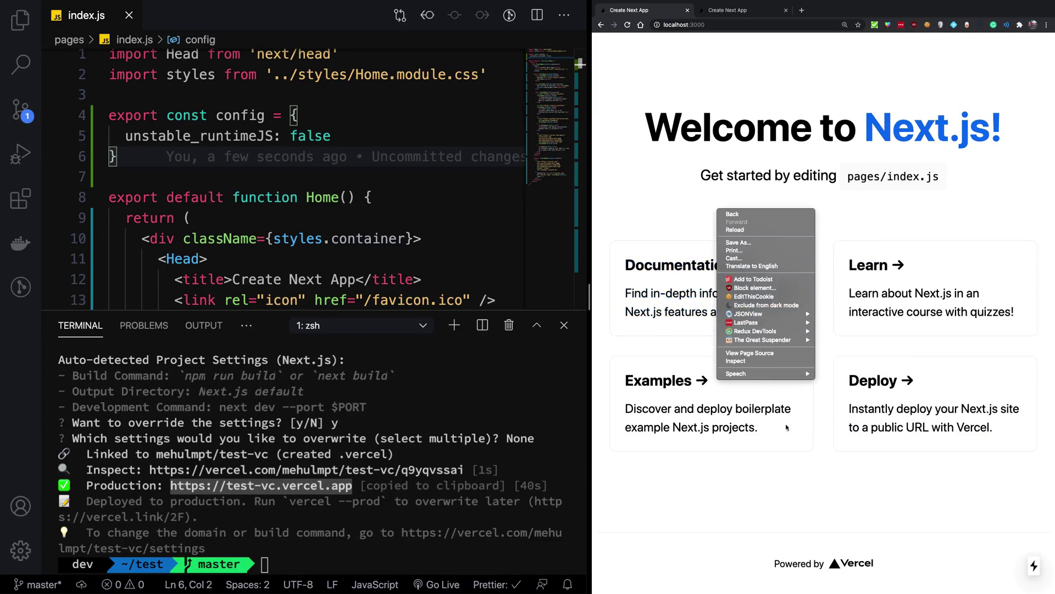
{"action": "left_click", "coordinate": [750, 353]}
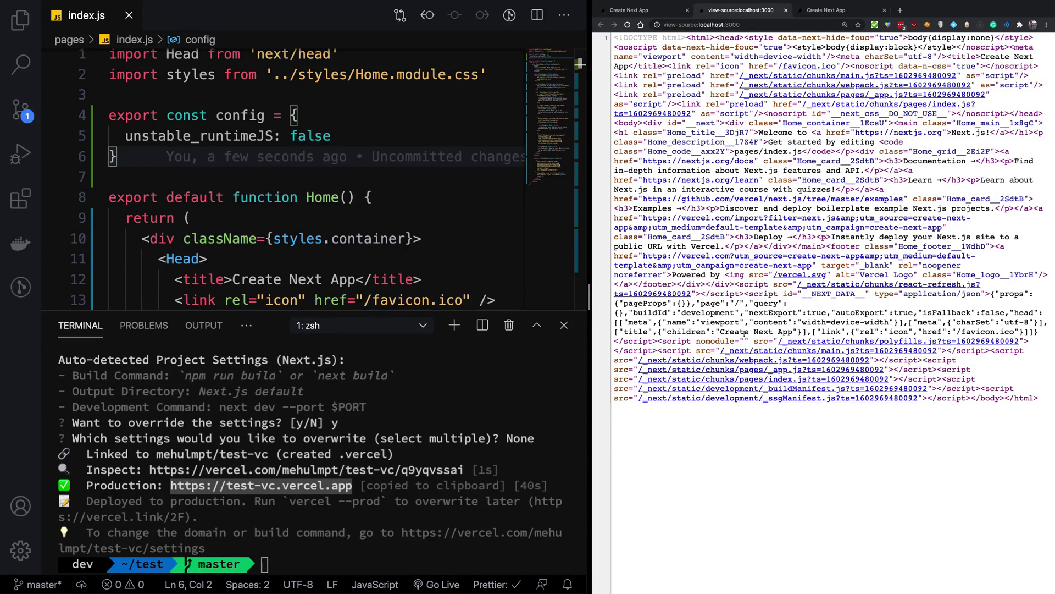
- Run vc again to redeploy, meanwhile viewing the production page's source
{"action": "key", "text": "super+w"}
{"action": "type", "text": "v"}
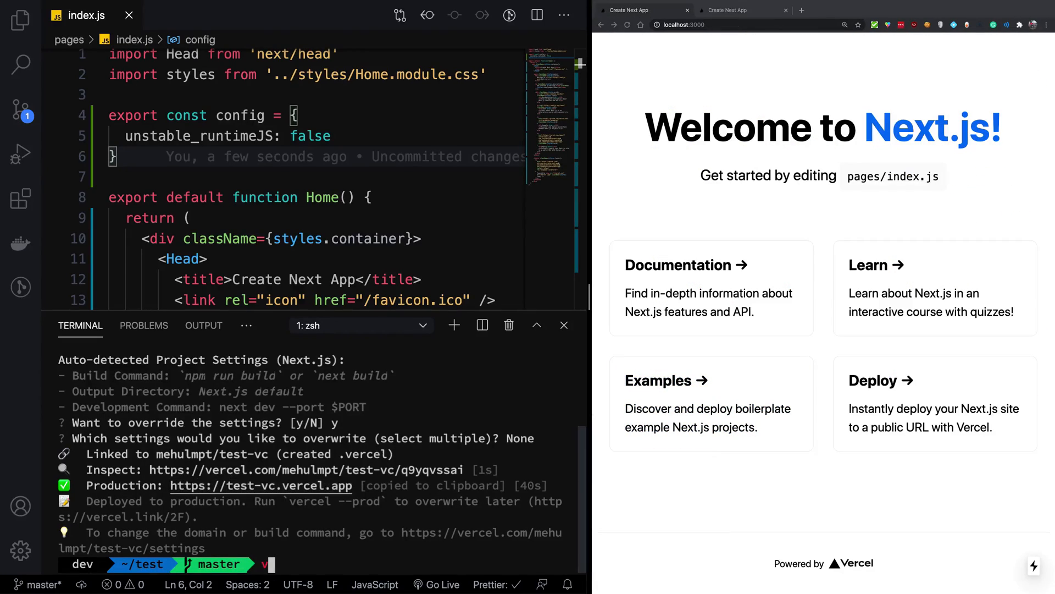
{"action": "type", "text": "c"}
{"action": "key", "text": "Return"}
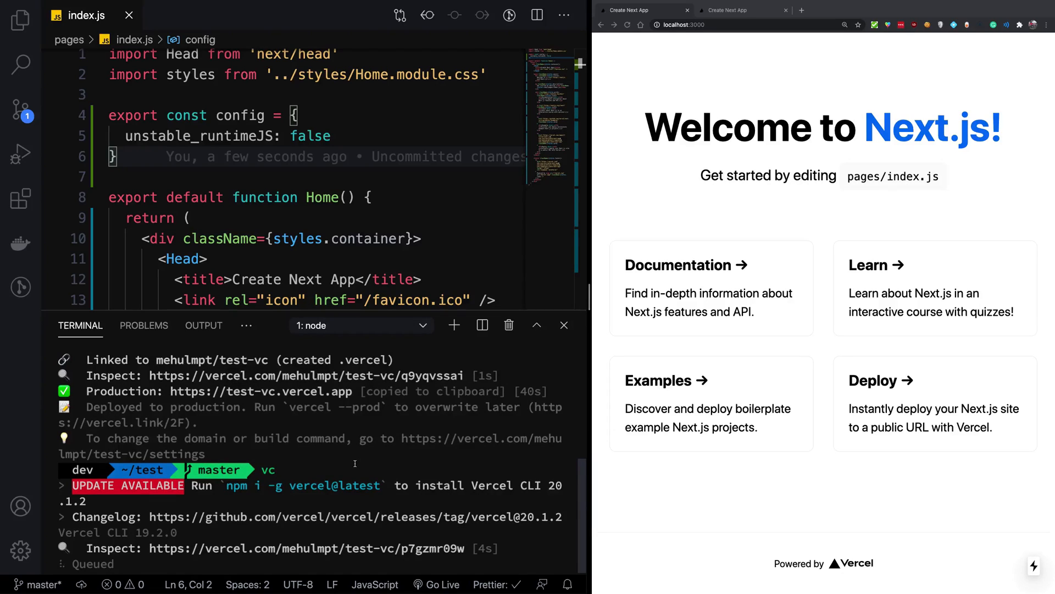
{"action": "left_click", "coordinate": [727, 10]}
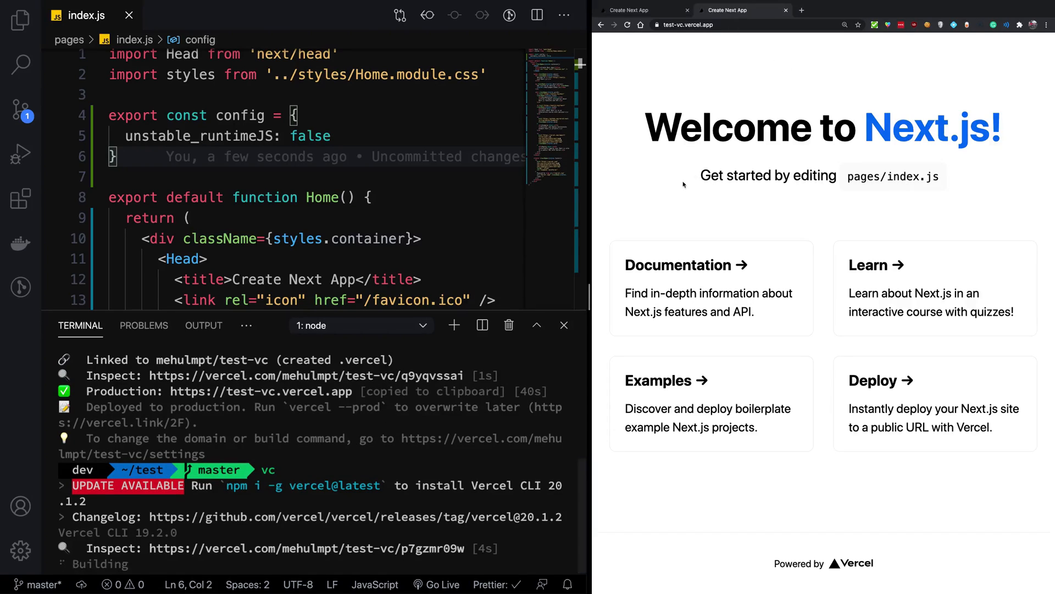
{"action": "right_click", "coordinate": [677, 186]}
{"action": "left_click", "coordinate": [709, 331]}
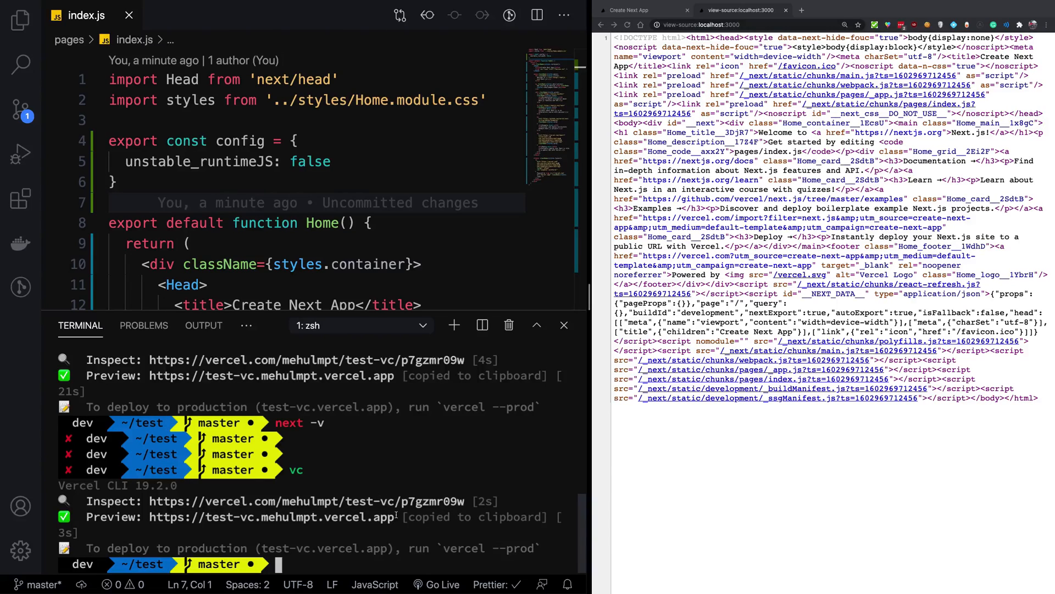
{"action": "scroll", "coordinate": [112, 518], "scroll_direction": "up", "scroll_amount": 3}
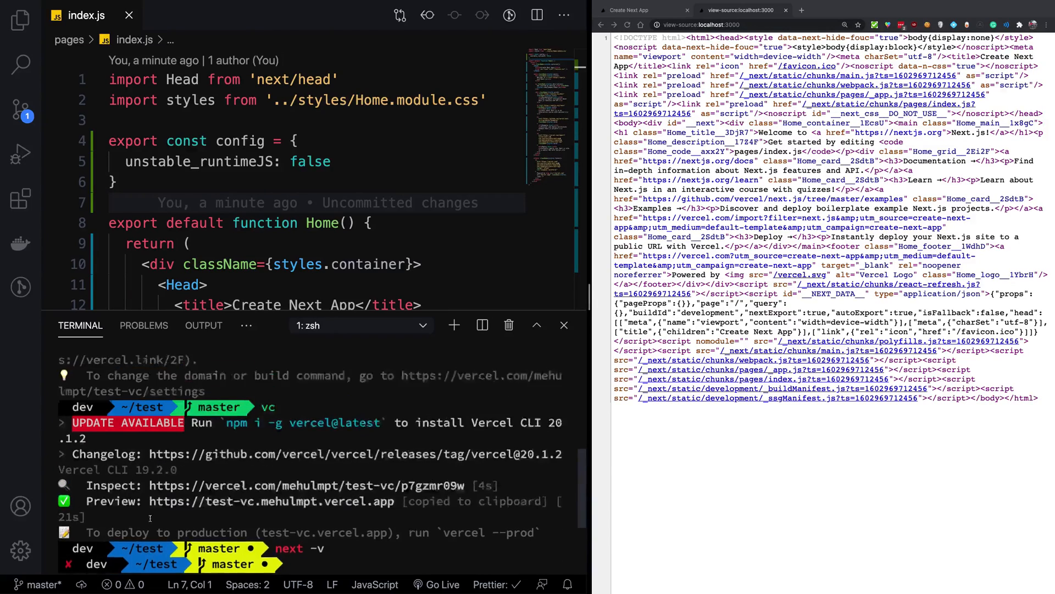
{"action": "scroll", "coordinate": [112, 518], "scroll_direction": "up", "scroll_amount": 3}
{"action": "scroll", "coordinate": [111, 518], "scroll_direction": "up", "scroll_amount": 2}
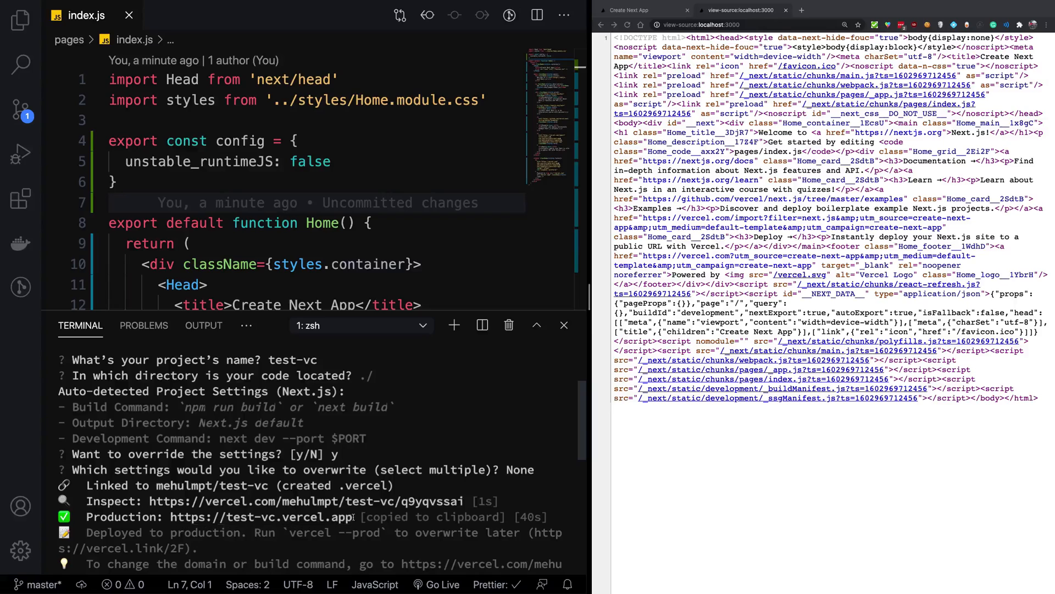
- Select the new preview URL test-vc.mehulmpt.vercel.app in the terminal output
{"action": "mouse_move", "coordinate": [351, 518]}
{"action": "left_mouse_down"}
{"action": "mouse_move", "coordinate": [233, 520]}
{"action": "mouse_move", "coordinate": [301, 520]}
{"action": "left_mouse_up"}
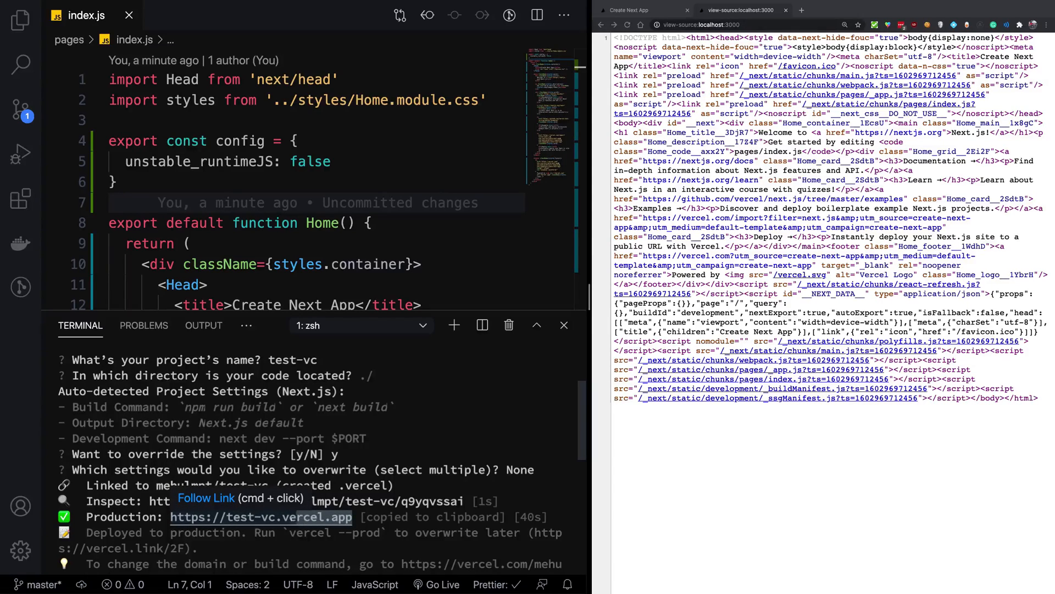
{"action": "scroll", "coordinate": [232, 528], "scroll_direction": "down", "scroll_amount": 8}
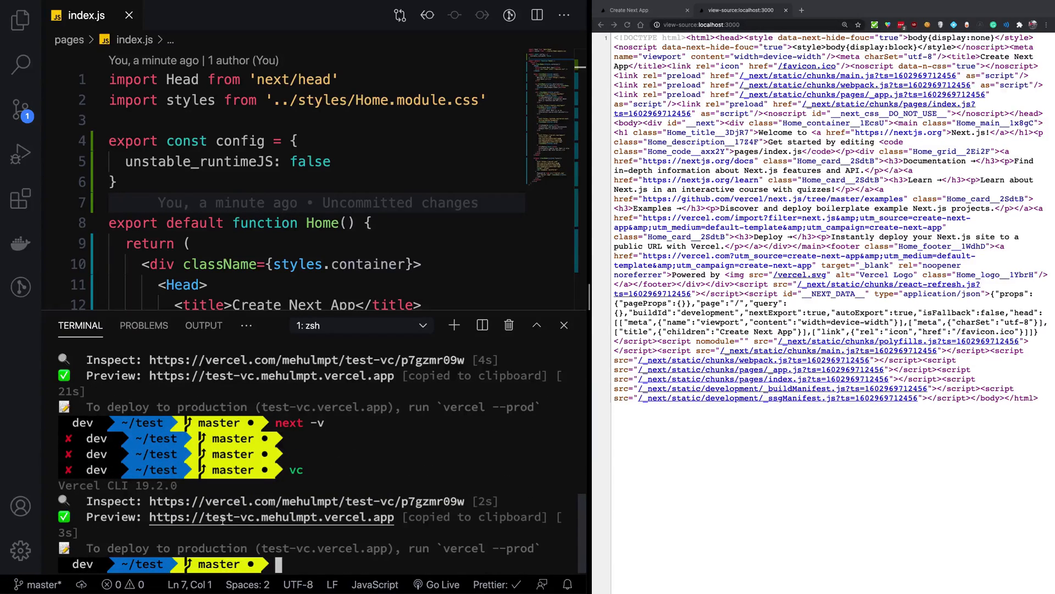
{"action": "left_click_drag", "start_coordinate": [395, 516], "coordinate": [150, 517]}
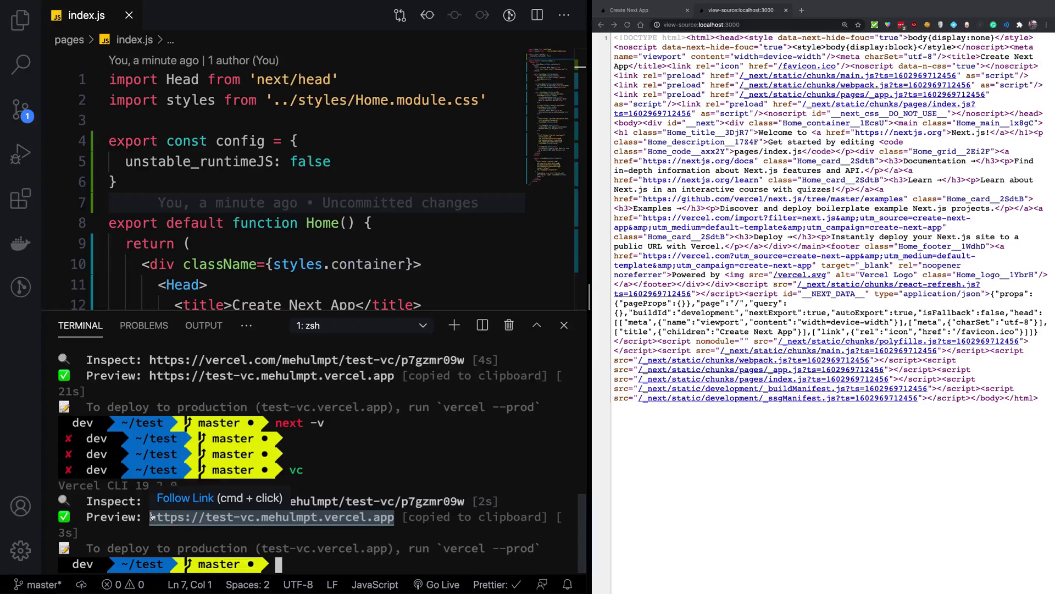
- Open the preview URL in a new tab and view its HTML source
{"action": "key", "text": "super+c"}
{"action": "key", "text": "super+t"}
{"action": "key", "text": "super+v"}
{"action": "key", "text": "Return"}
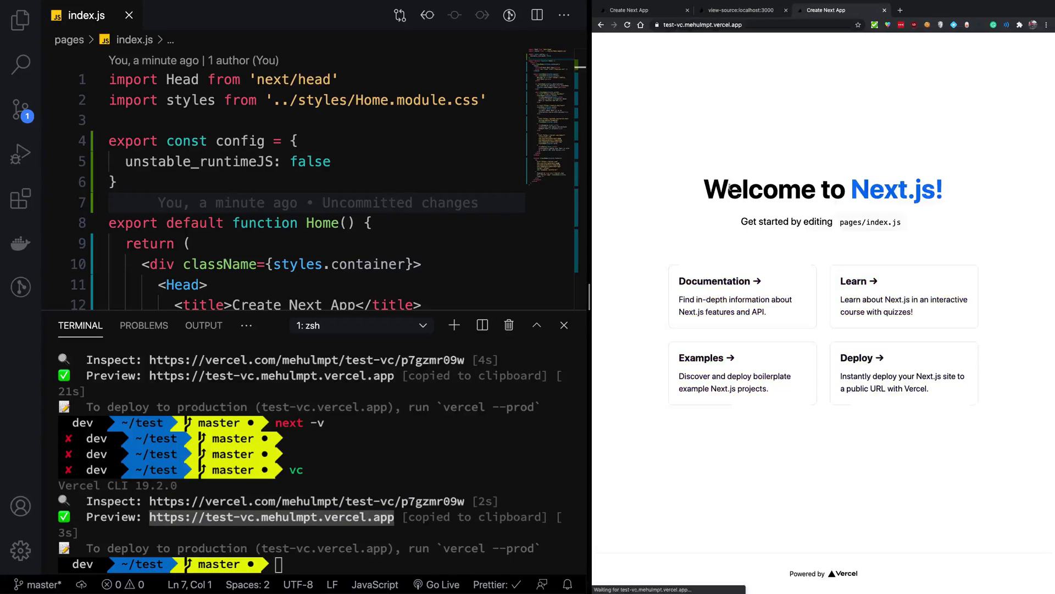
{"action": "right_click", "coordinate": [656, 143]}
{"action": "left_click", "coordinate": [699, 287]}
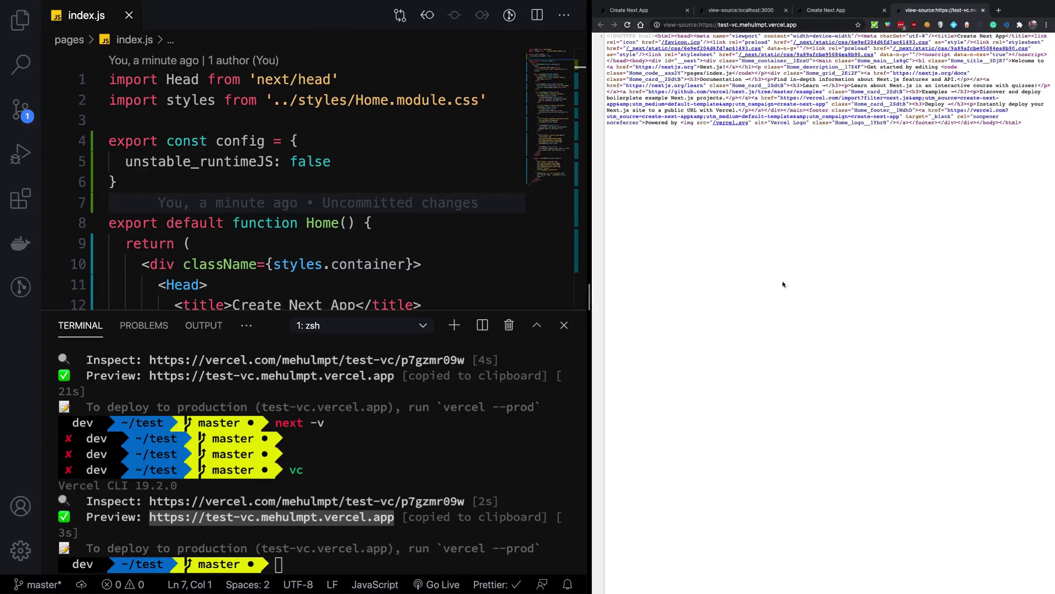
- Search the preview source for .js, then close the localhost source view
{"action": "key", "text": "super+plus"}
{"action": "key", "text": "super+plus"}
{"action": "key", "text": "super+plus"}
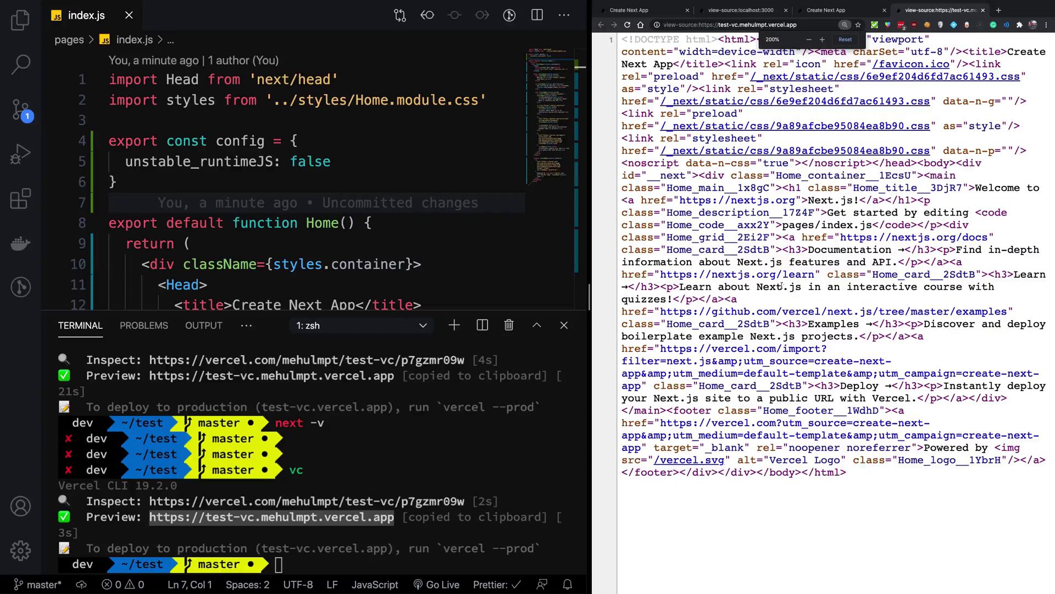
{"action": "key", "text": "super+f"}
{"action": "type", "text": ".js"}
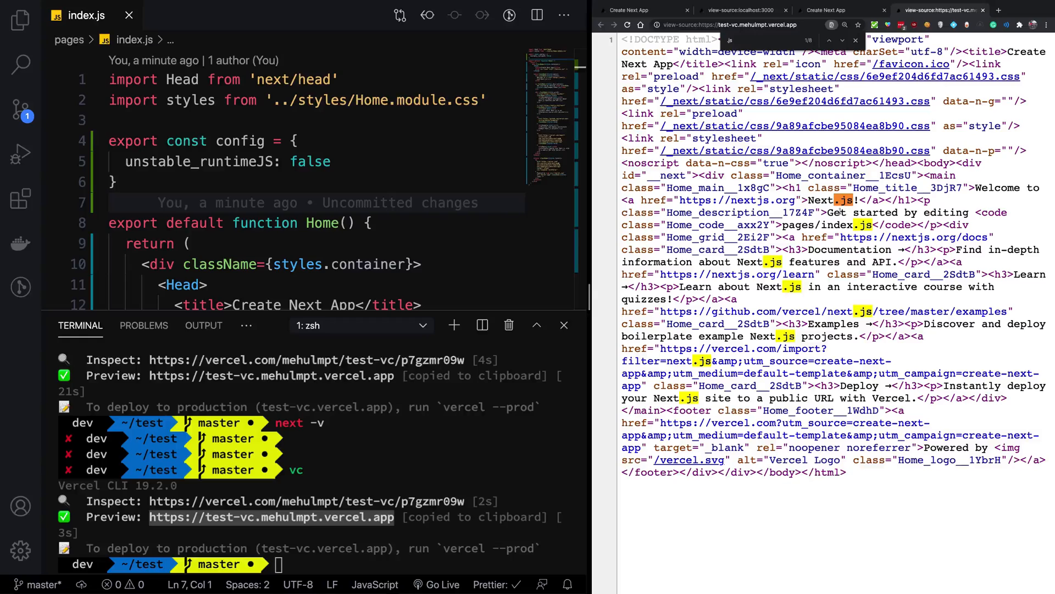
{"action": "key", "text": "Escape"}
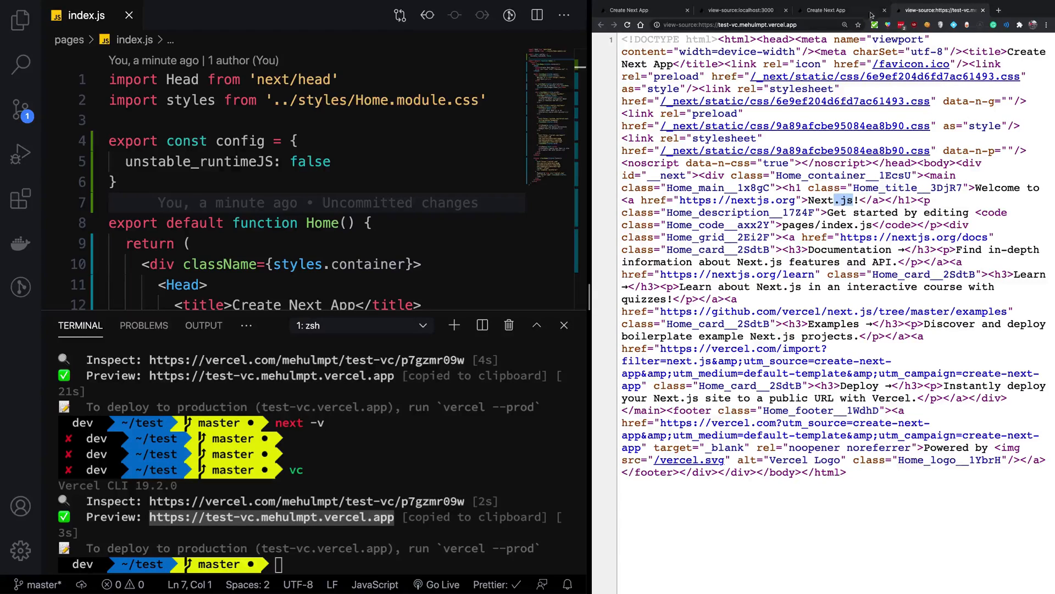
{"action": "left_click", "coordinate": [832, 9]}
{"action": "scroll", "coordinate": [790, 207], "scroll_direction": "down", "scroll_amount": 5}
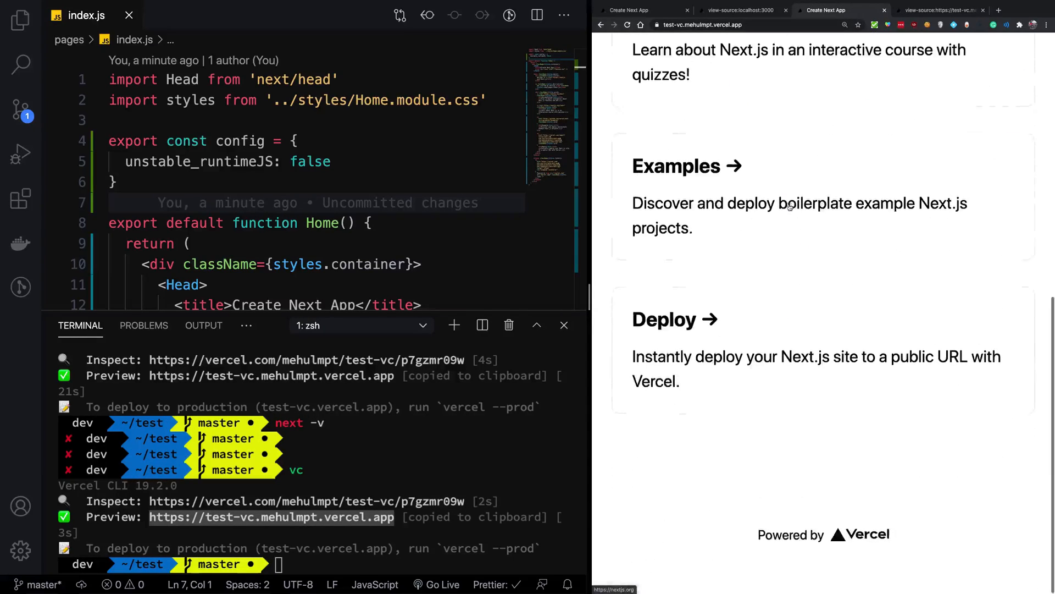
{"action": "scroll", "coordinate": [790, 206], "scroll_direction": "up", "scroll_amount": 5}
{"action": "left_click", "coordinate": [742, 10]}
{"action": "key", "text": "ctrl+w"}
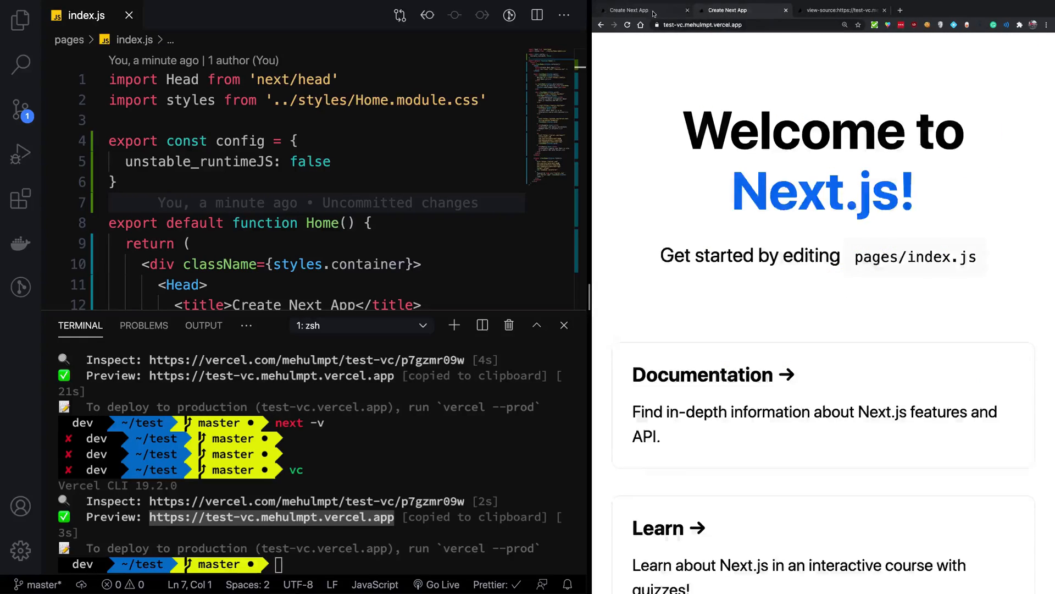
- Zoom and reload the localhost page for comparison
{"action": "left_click", "coordinate": [636, 10]}
{"action": "key", "text": "ctrl+plus"}
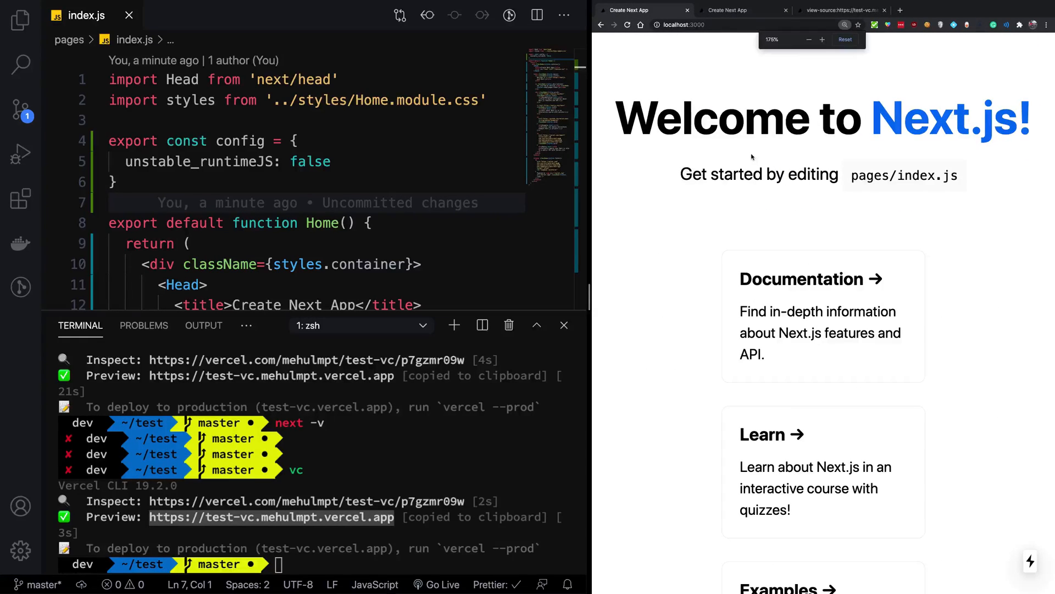
{"action": "key", "text": "ctrl+plus"}
{"action": "key", "text": "ctrl+minus"}
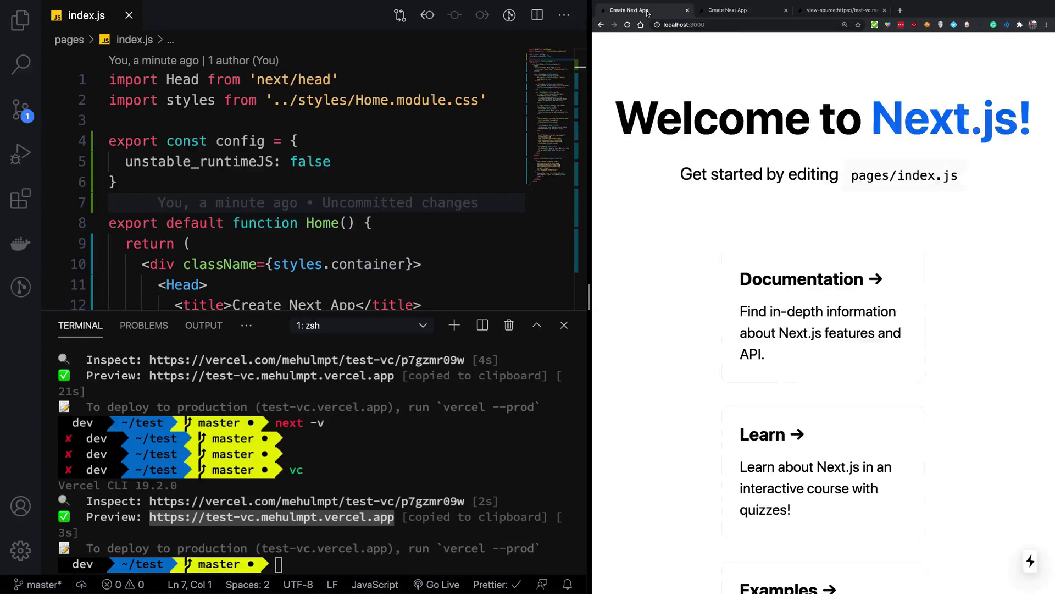
{"action": "key", "text": "ctrl+plus"}
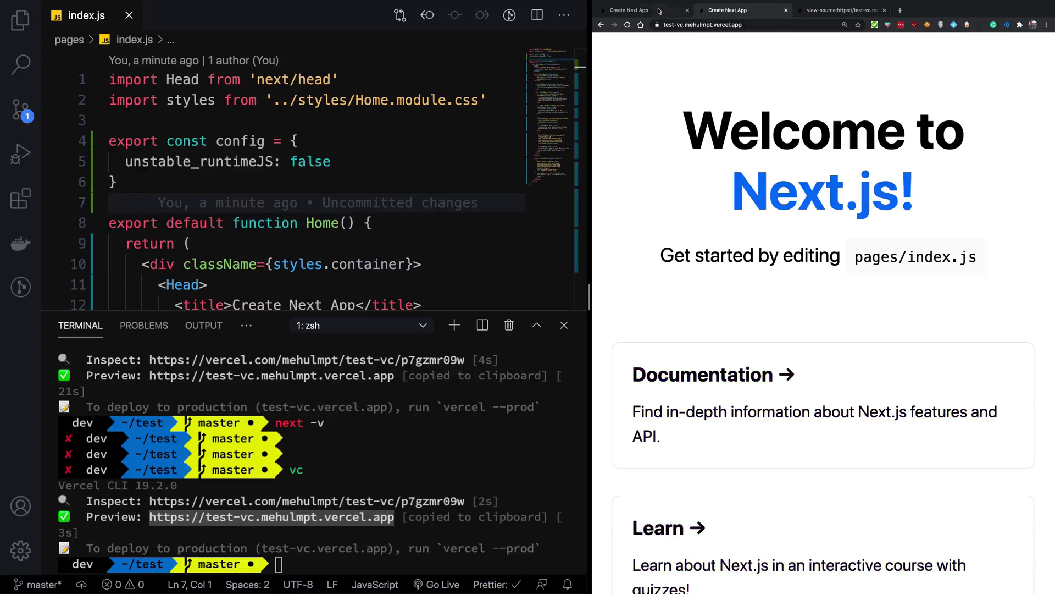
{"action": "key", "text": "ctrl+r"}
{"action": "scroll", "coordinate": [784, 347], "scroll_direction": "down", "scroll_amount": 10}
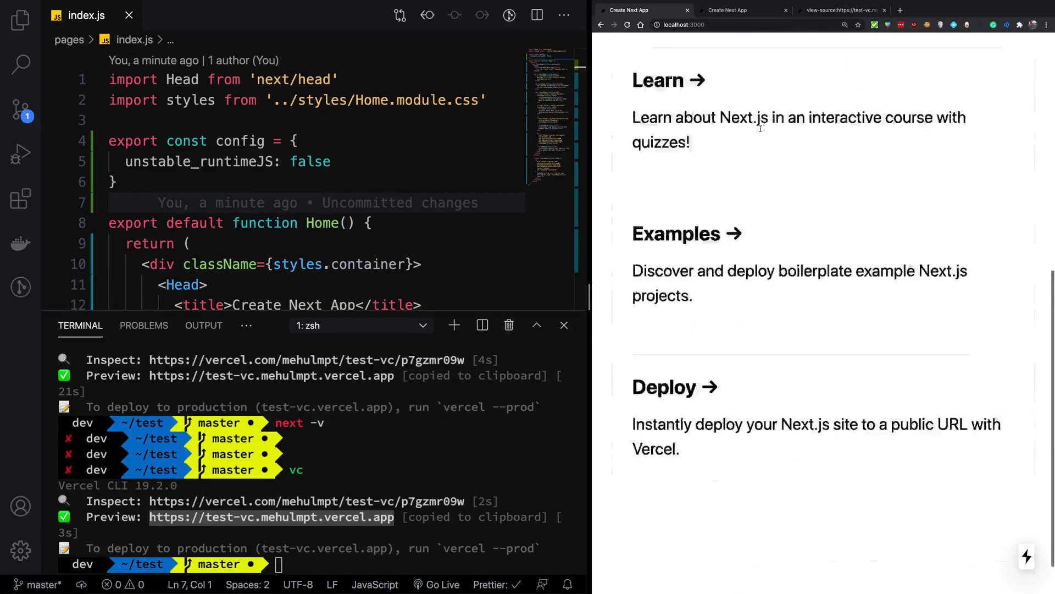
{"action": "scroll", "coordinate": [784, 348], "scroll_direction": "down", "scroll_amount": 3}
{"action": "scroll", "coordinate": [785, 346], "scroll_direction": "up", "scroll_amount": 12}
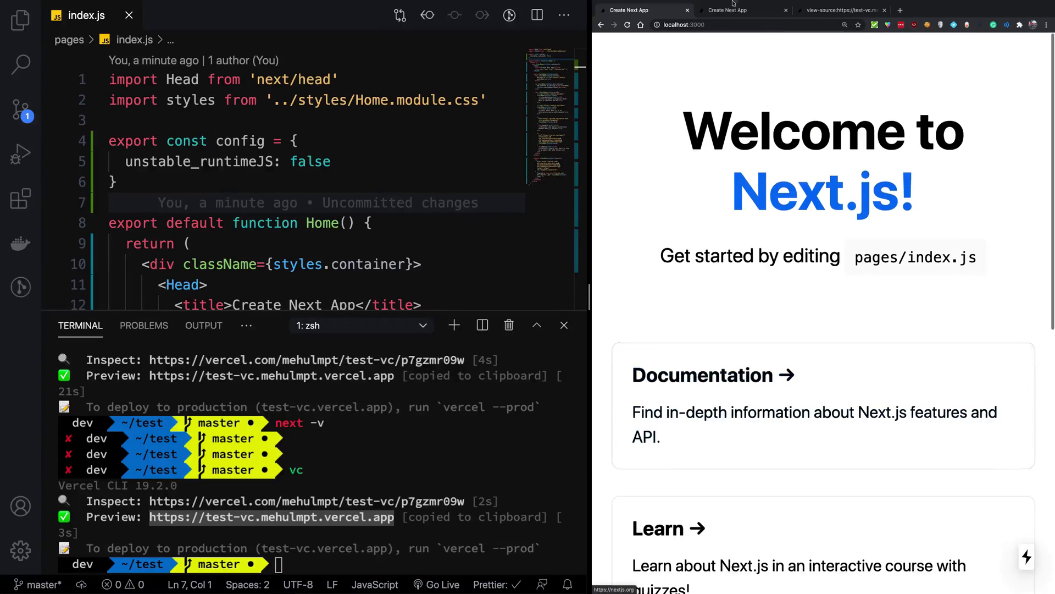
- Load test-vc.vercel.app in another tab, follow the Next.js! heading link and go back
{"action": "left_click", "coordinate": [820, 10]}
{"action": "left_click", "coordinate": [727, 10]}
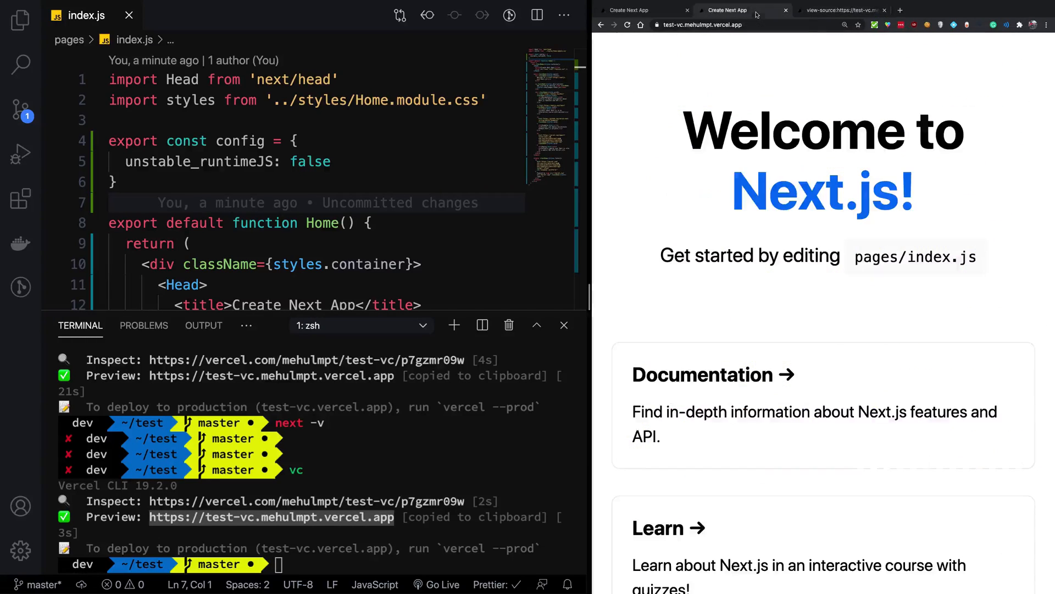
{"action": "left_click", "coordinate": [833, 10]}
{"action": "left_click", "coordinate": [771, 24]}
{"action": "type", "text": "test-vc.vercel.app"}
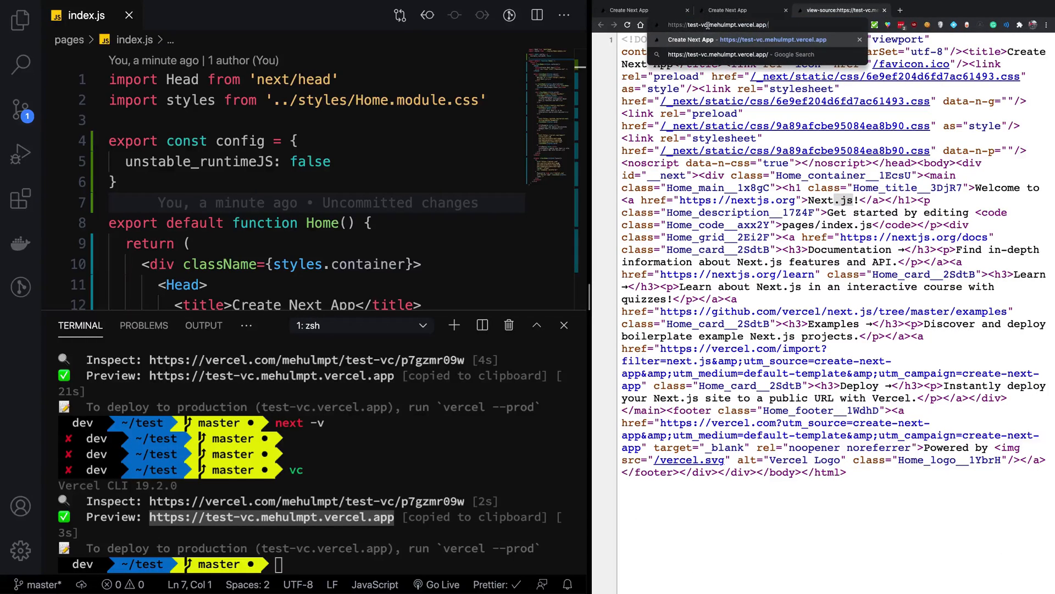
{"action": "key", "text": "Return"}
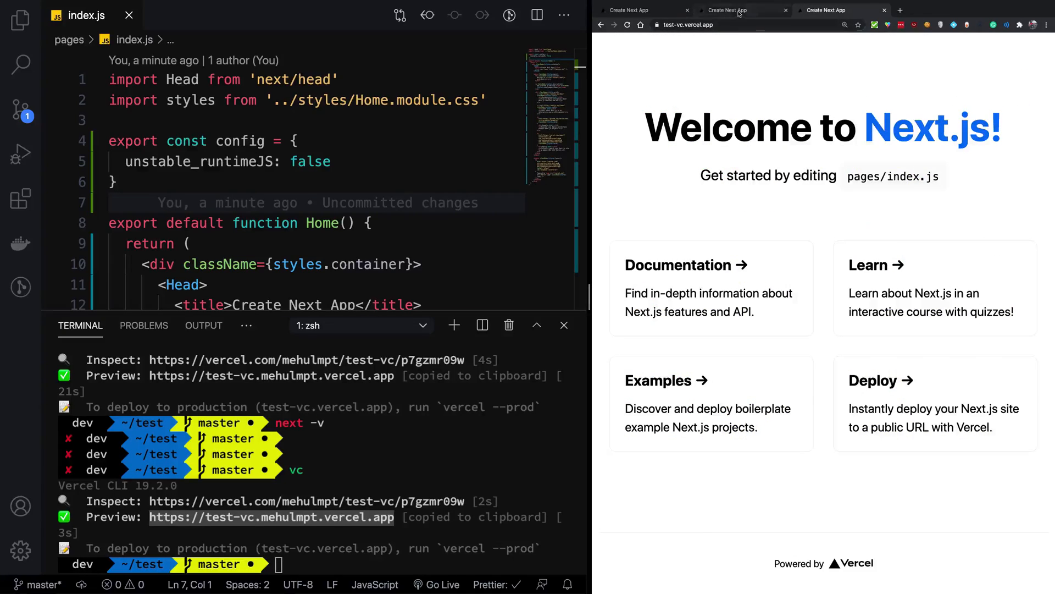
{"action": "key", "text": "ctrl+plus"}
{"action": "key", "text": "ctrl+minus"}
{"action": "key", "text": "ctrl+plus"}
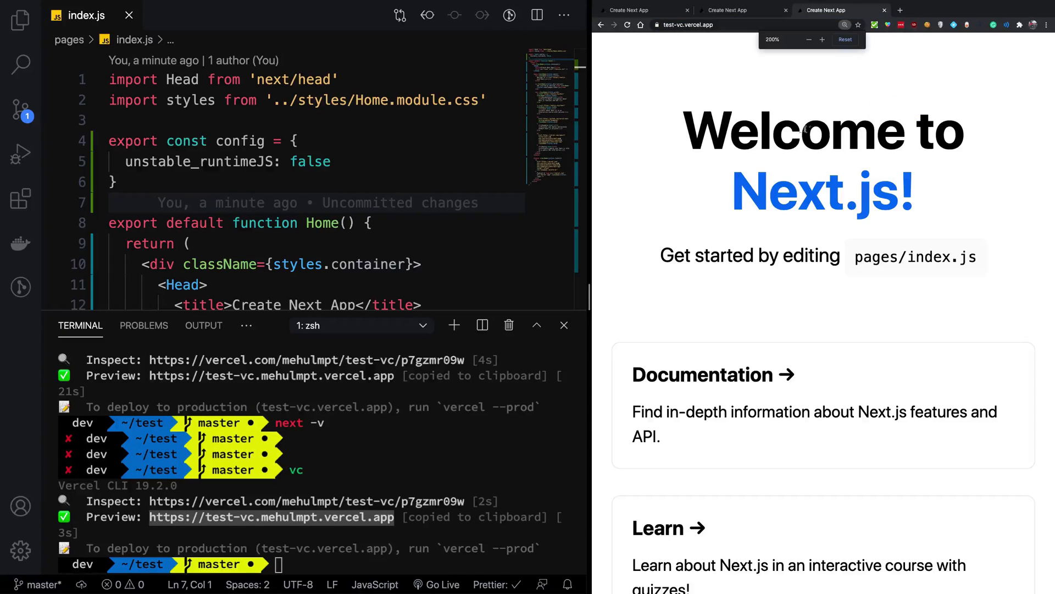
{"action": "left_click", "coordinate": [823, 192]}
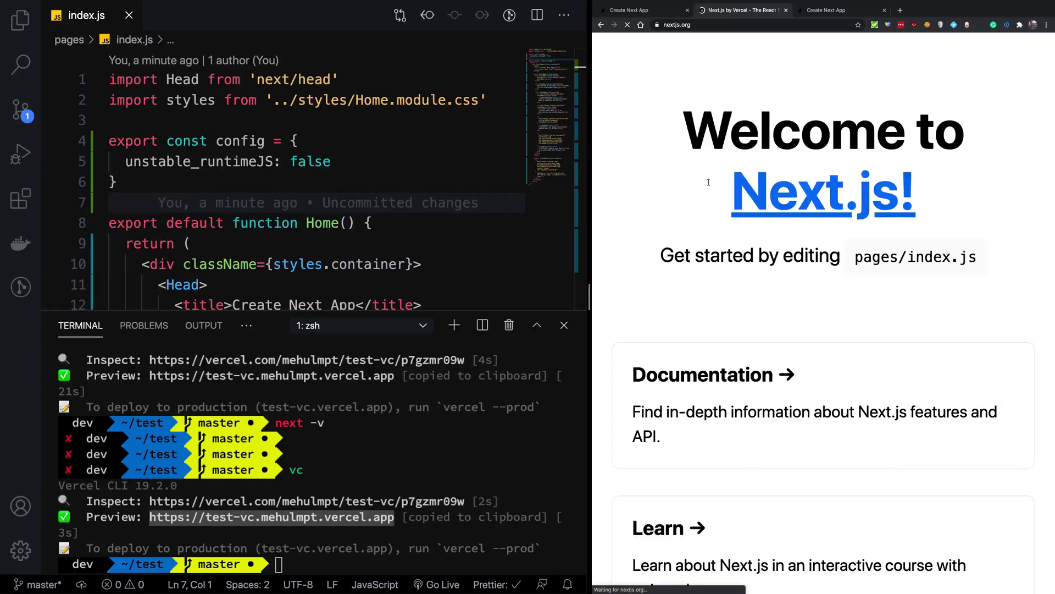
{"action": "key", "text": "alt+Left"}
- Open DevTools Network on the preview page, reload with filter All, and preview mathJaxBundle.js
{"action": "right_click", "coordinate": [668, 177]}
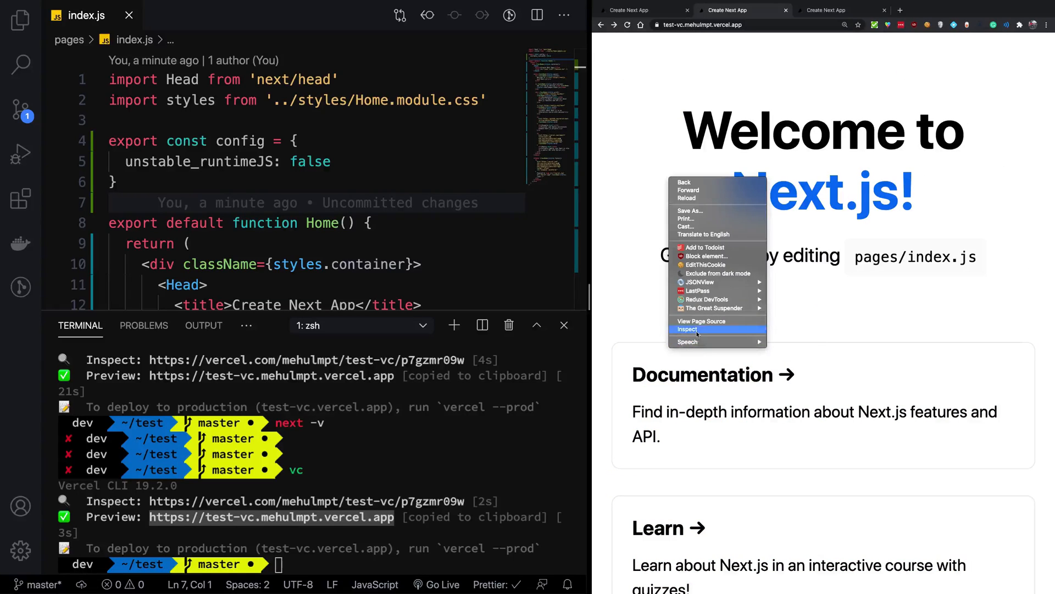
{"action": "left_click", "coordinate": [696, 330]}
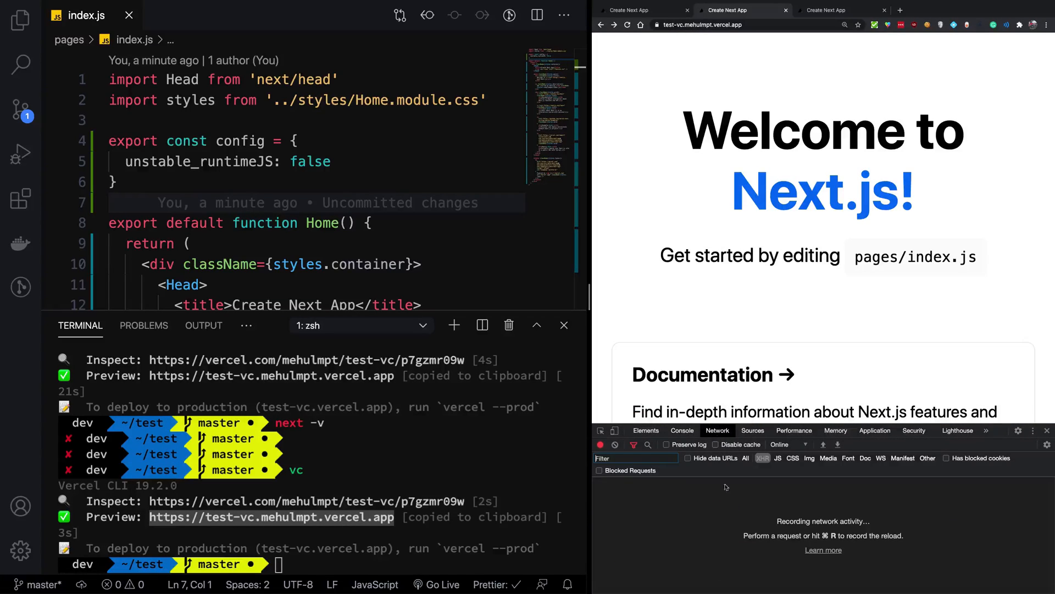
{"action": "key", "text": "super+r"}
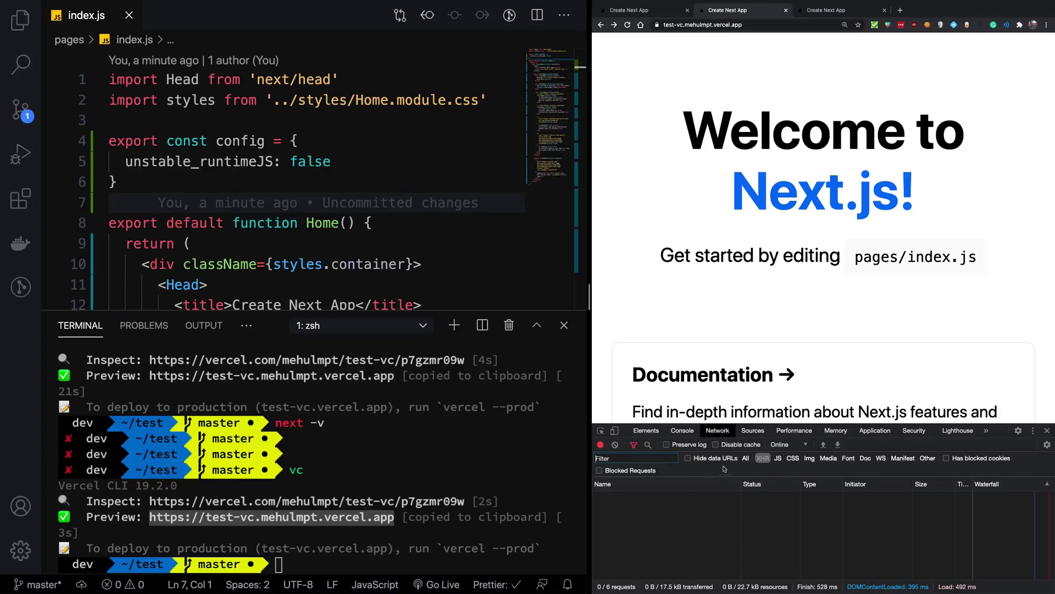
{"action": "left_click", "coordinate": [744, 459]}
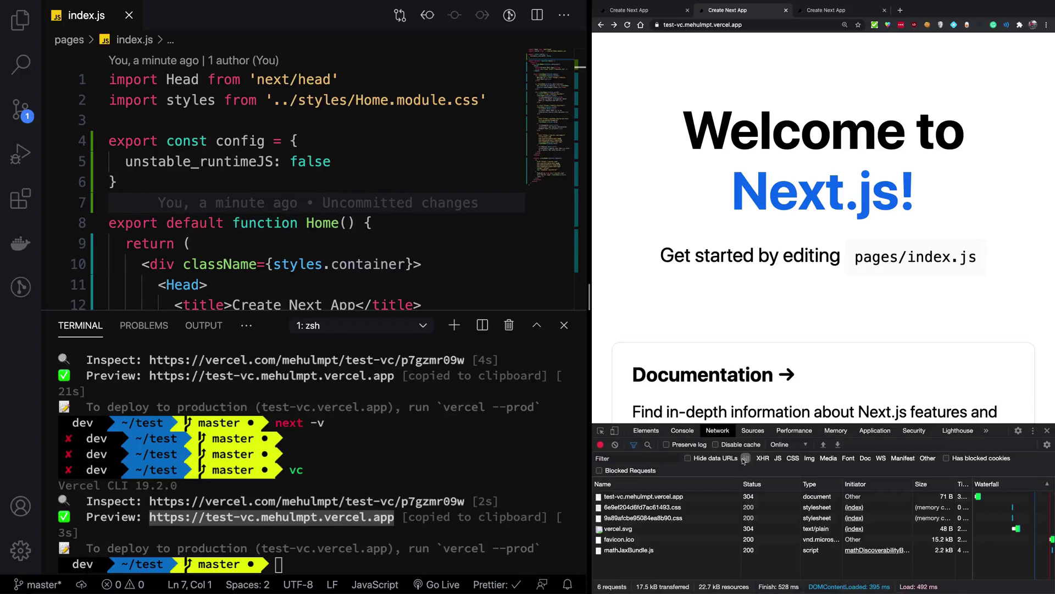
{"action": "left_click", "coordinate": [674, 551]}
- Make DevTools taller, close the preview, and do a Normal Reload showing 6 requests, 20.0 kB
{"action": "key", "text": "super+plus"}
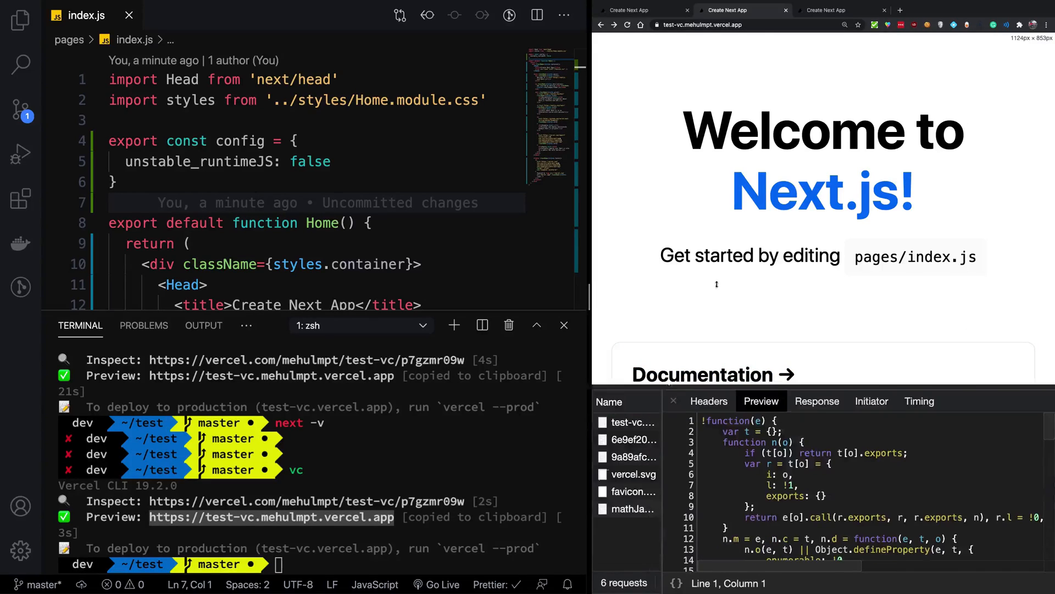
{"action": "left_click_drag", "start_coordinate": [737, 426], "coordinate": [737, 285]}
{"action": "left_click", "coordinate": [674, 399]}
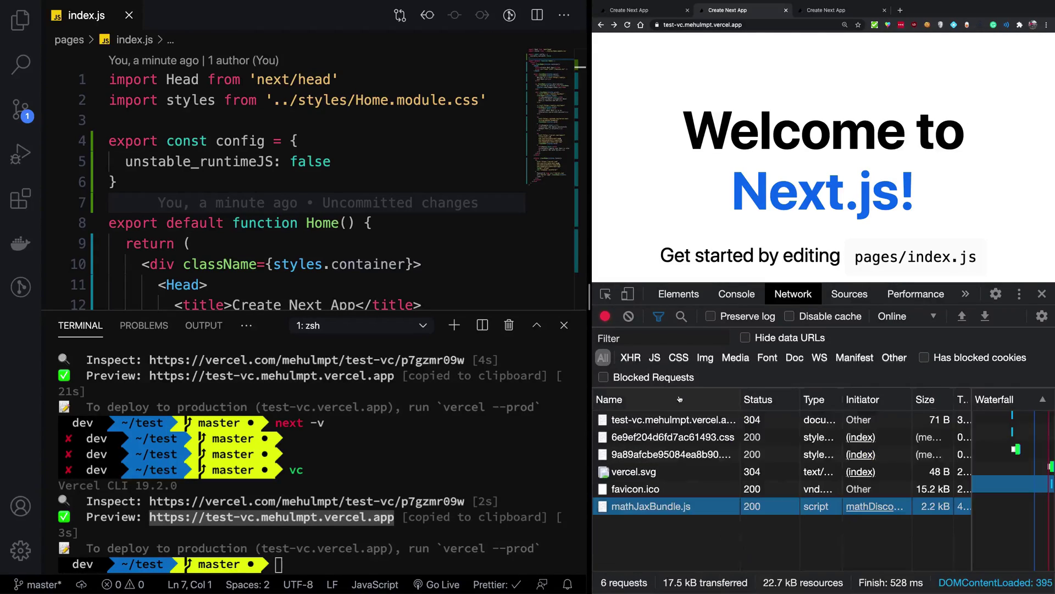
{"action": "right_click", "coordinate": [627, 25]}
{"action": "left_click", "coordinate": [634, 63]}
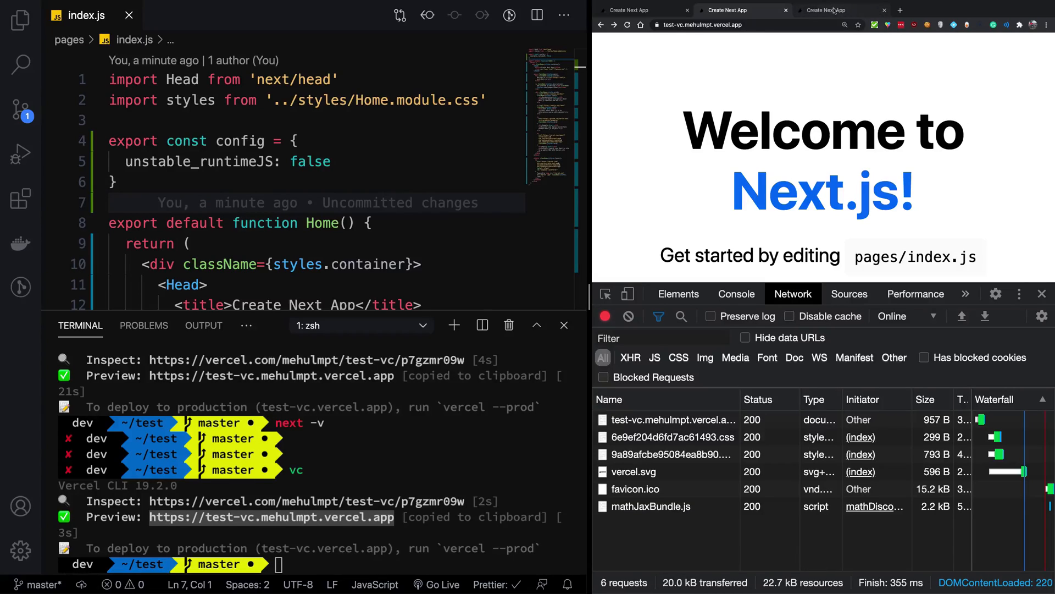
- Open DevTools Network on test-vc.vercel.app and Empty Cache and Hard Reload, showing 18 requests, 547 kB
{"action": "left_click", "coordinate": [815, 12]}
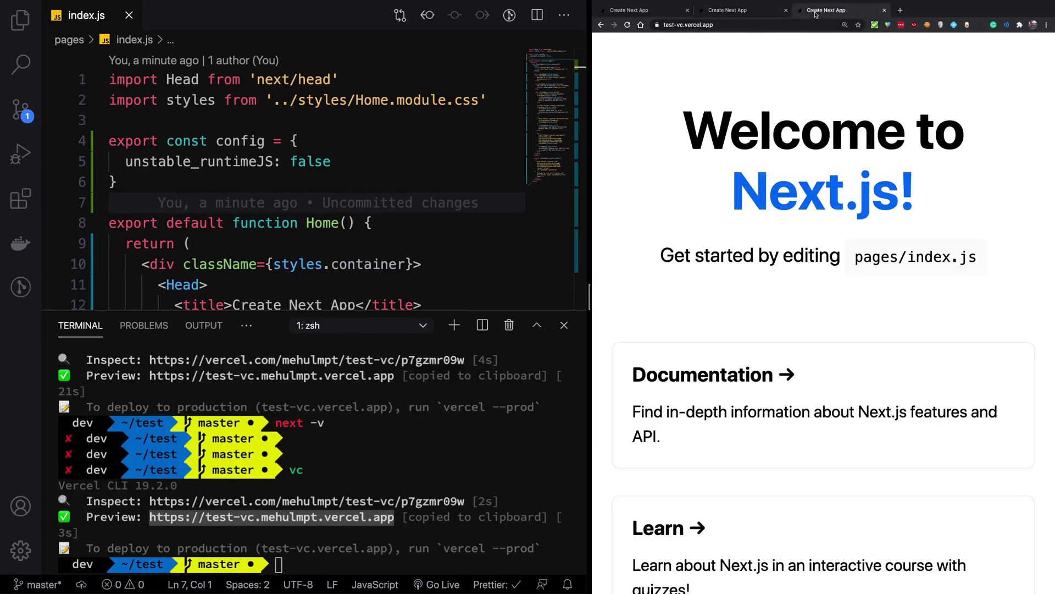
{"action": "right_click", "coordinate": [672, 165]}
{"action": "left_click", "coordinate": [718, 312]}
{"action": "left_click", "coordinate": [793, 294]}
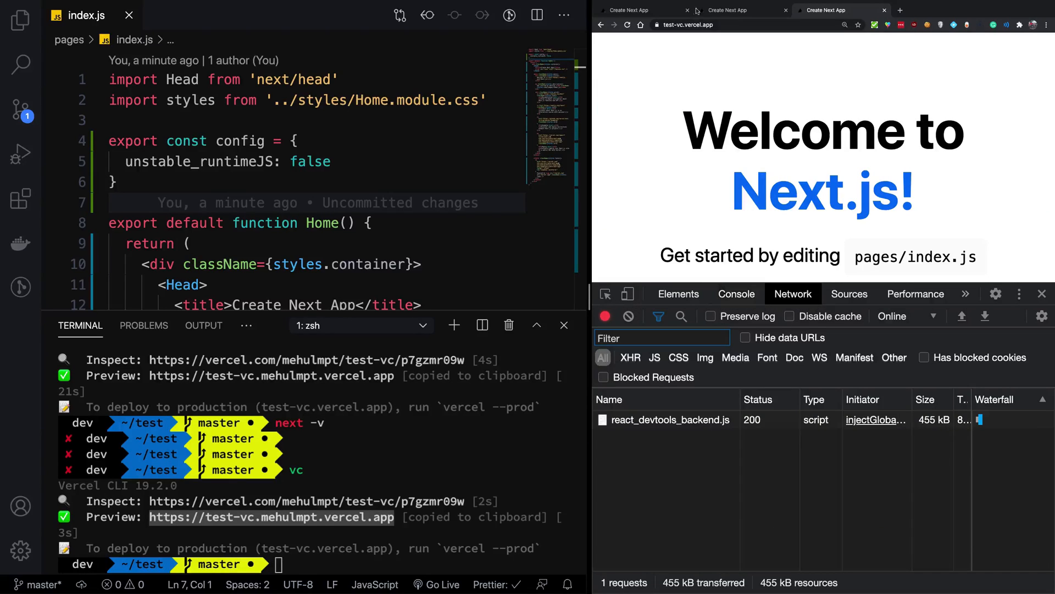
{"action": "right_click", "coordinate": [639, 24]}
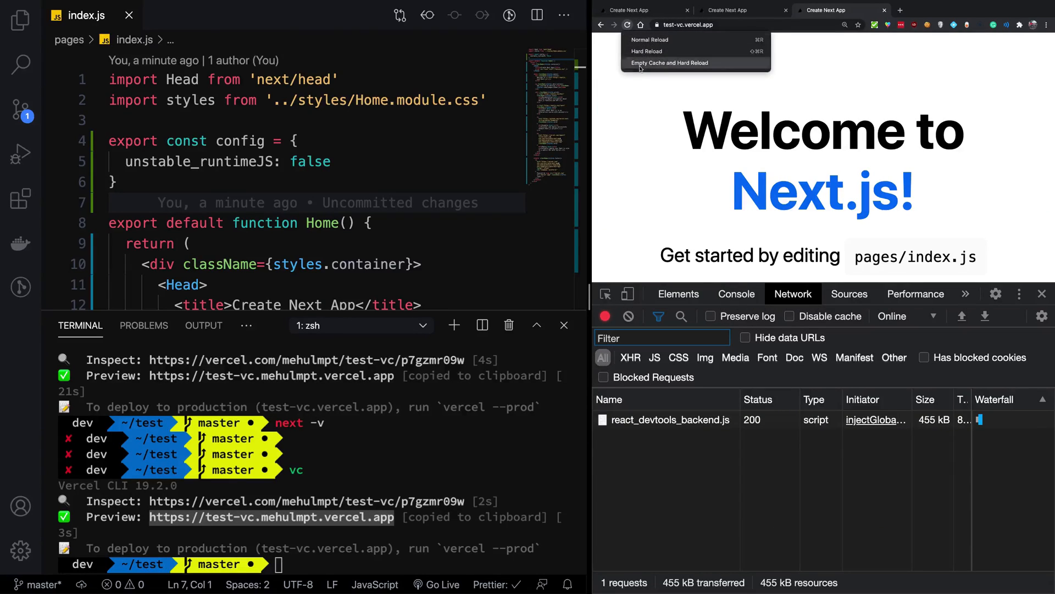
{"action": "left_click", "coordinate": [693, 66]}
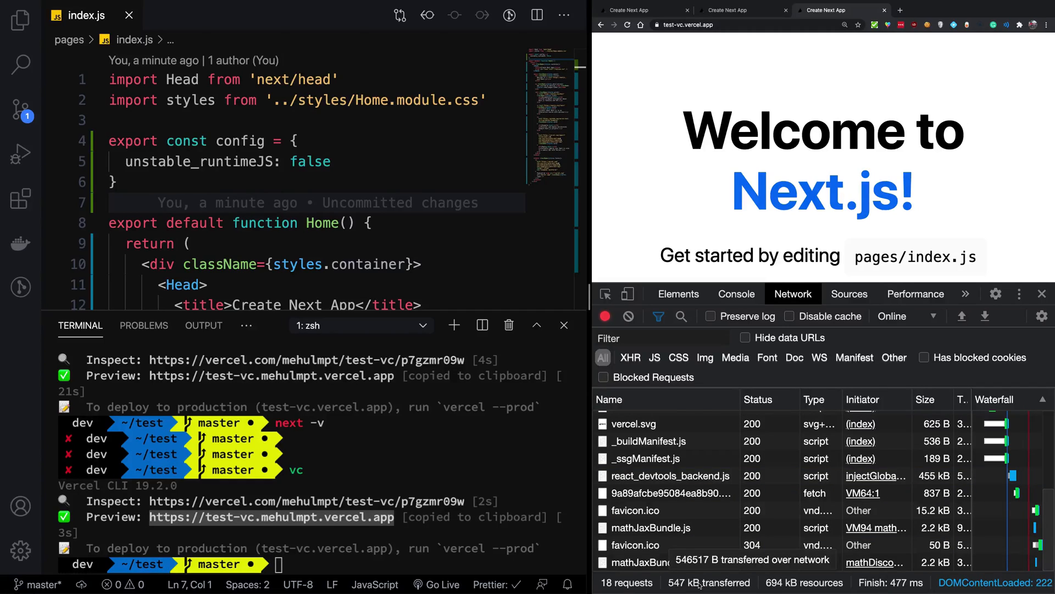
- Compare with the preview tab and inspect the react_devtools_backend.js request headers
{"action": "left_click", "coordinate": [742, 10]}
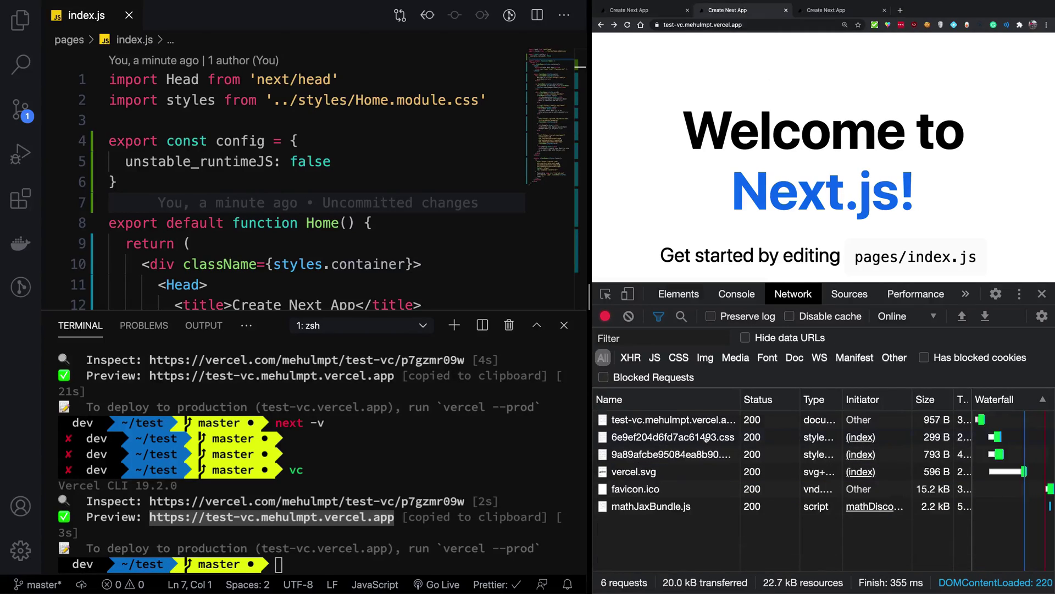
{"action": "left_click", "coordinate": [825, 11]}
{"action": "scroll", "coordinate": [694, 471], "scroll_direction": "up", "scroll_amount": 4}
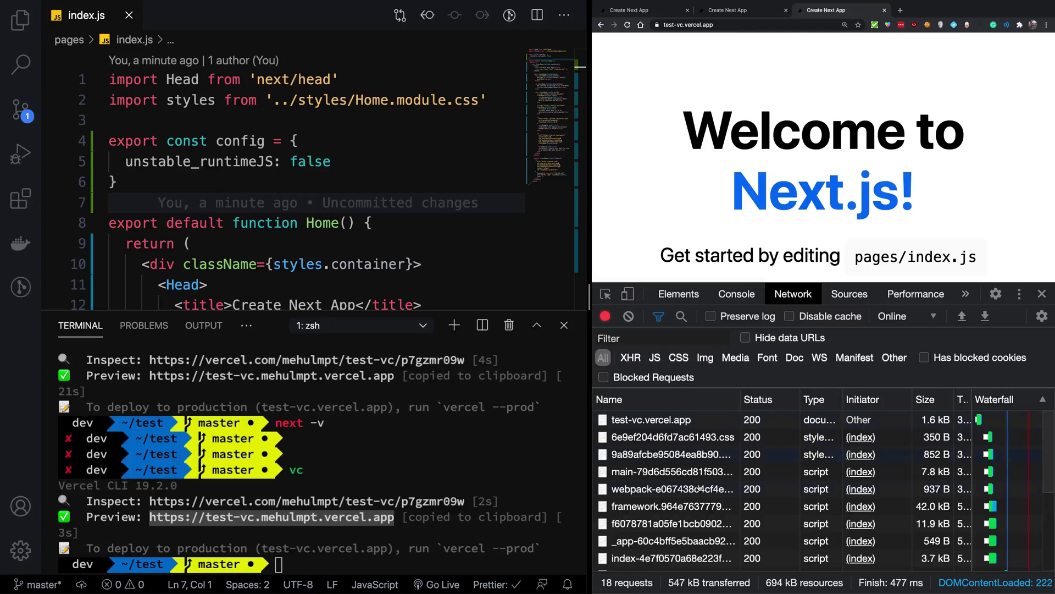
{"action": "scroll", "coordinate": [736, 491], "scroll_direction": "down", "scroll_amount": 4}
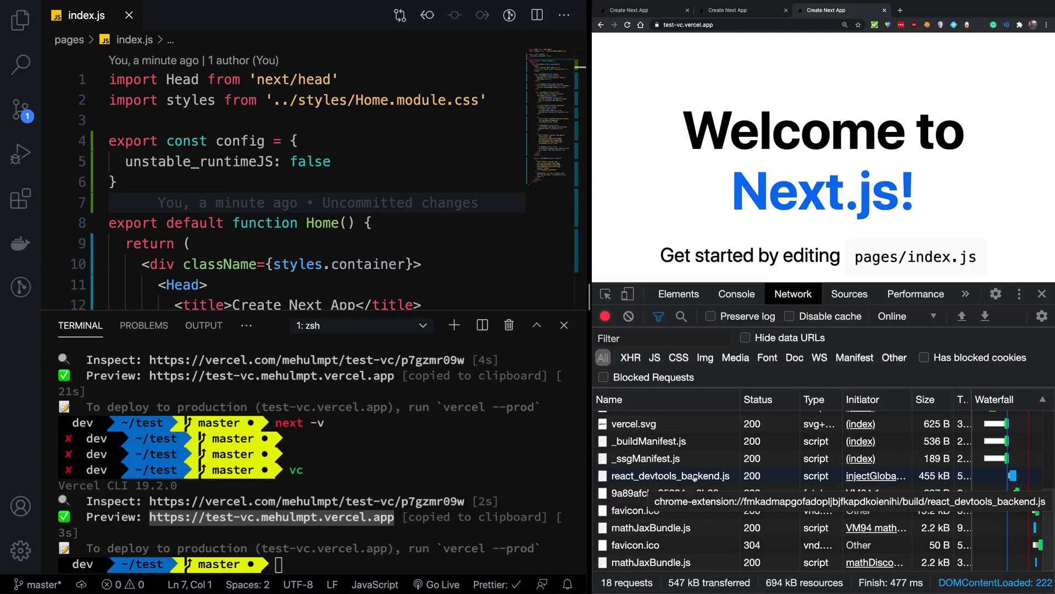
{"action": "left_click", "coordinate": [725, 482]}
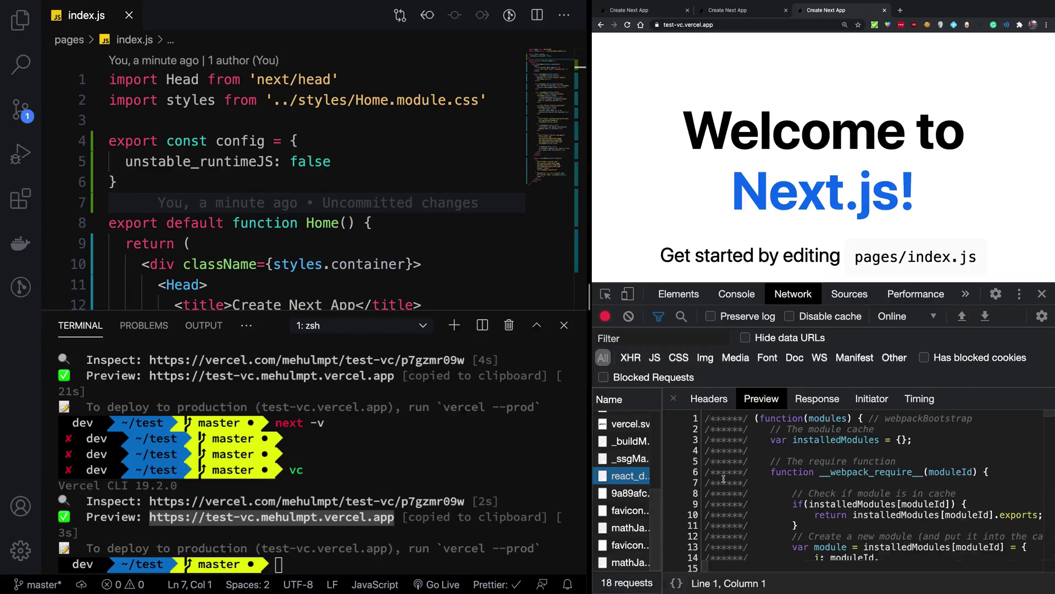
{"action": "left_click", "coordinate": [708, 398]}
{"action": "left_click", "coordinate": [673, 398]}
{"action": "scroll", "coordinate": [811, 491], "scroll_direction": "up", "scroll_amount": 4}
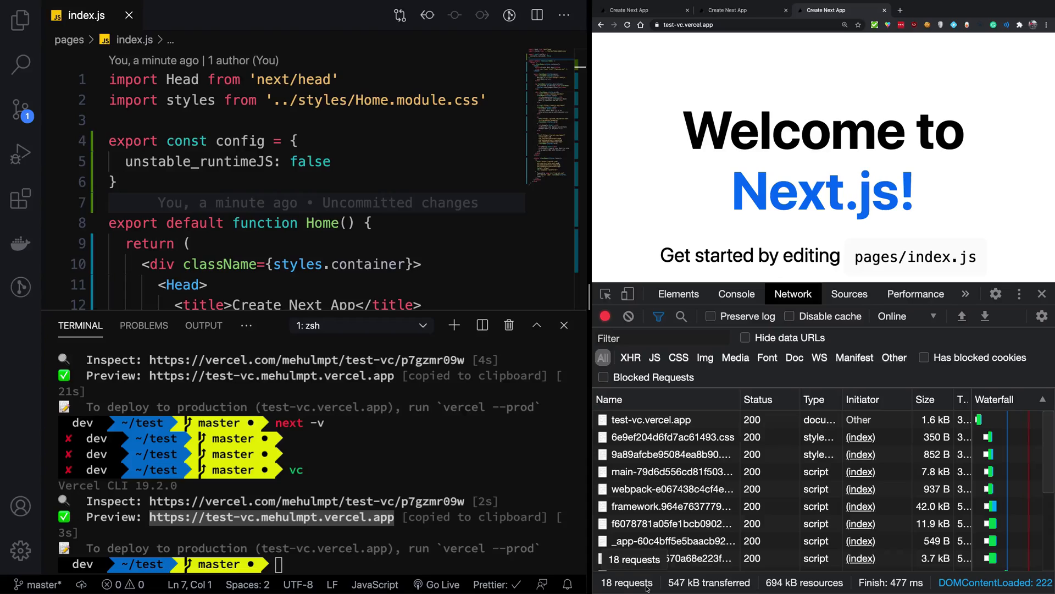
{"action": "key", "text": "ctrl+shift+Tab"}
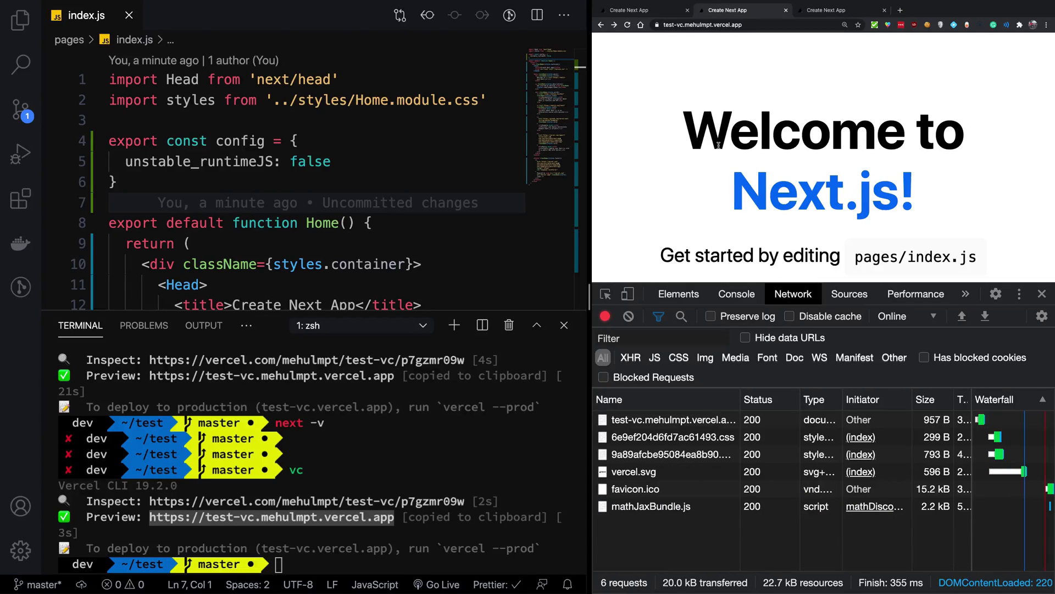
{"action": "key", "text": "ctrl+Tab"}
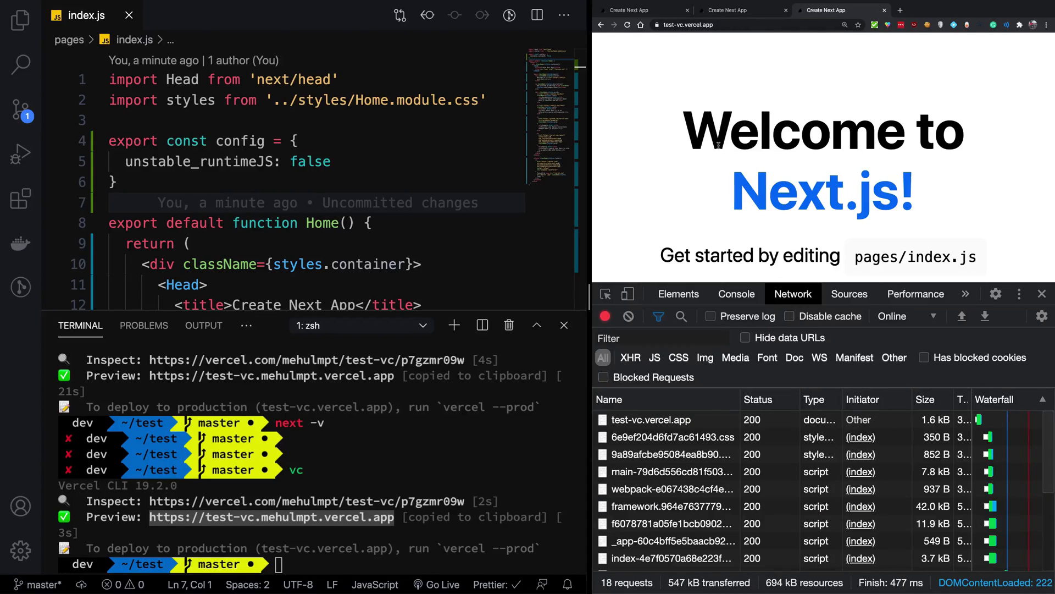
{"action": "key", "text": "ctrl+shift+Tab"}
{"action": "key", "text": "ctrl+Tab"}
{"action": "scroll", "coordinate": [701, 461], "scroll_direction": "down", "scroll_amount": 3}
{"action": "left_click", "coordinate": [702, 475]}
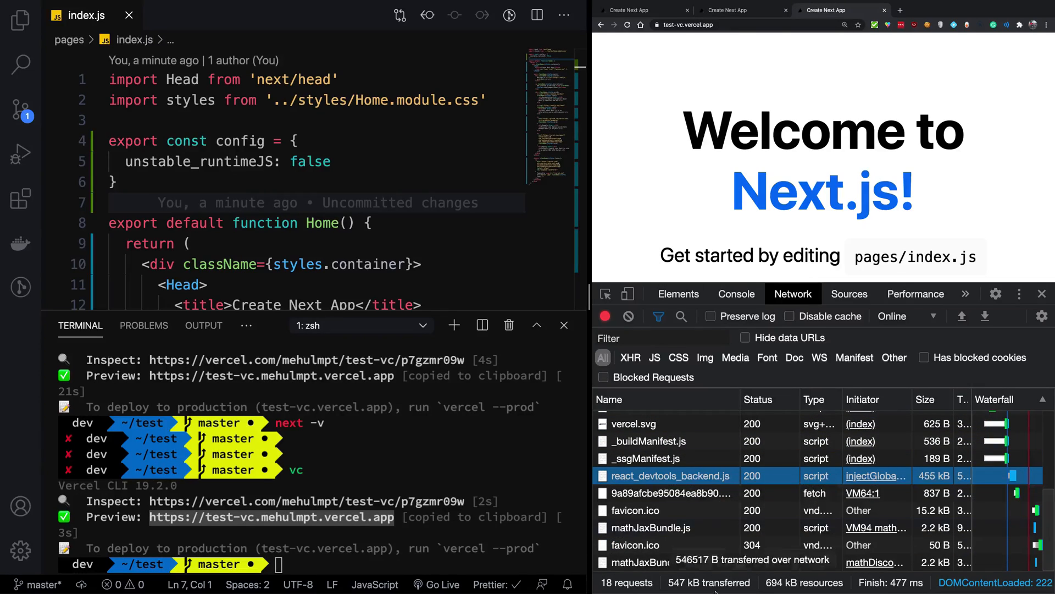
{"action": "mouse_move", "coordinate": [710, 583]}
{"action": "key", "text": "ctrl+shift+Tab"}
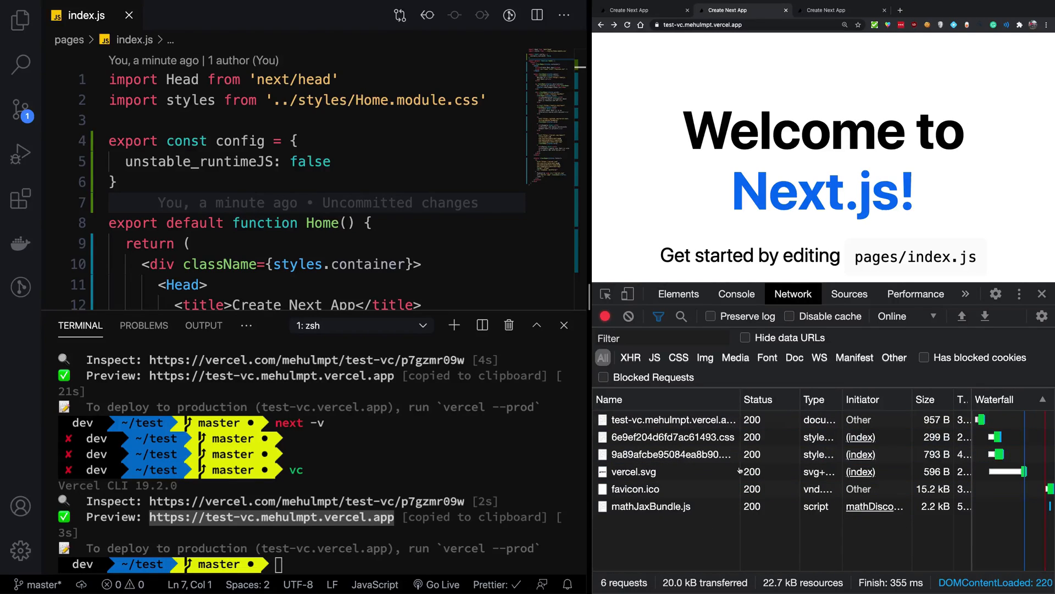
{"action": "key", "text": "ctrl+Tab"}
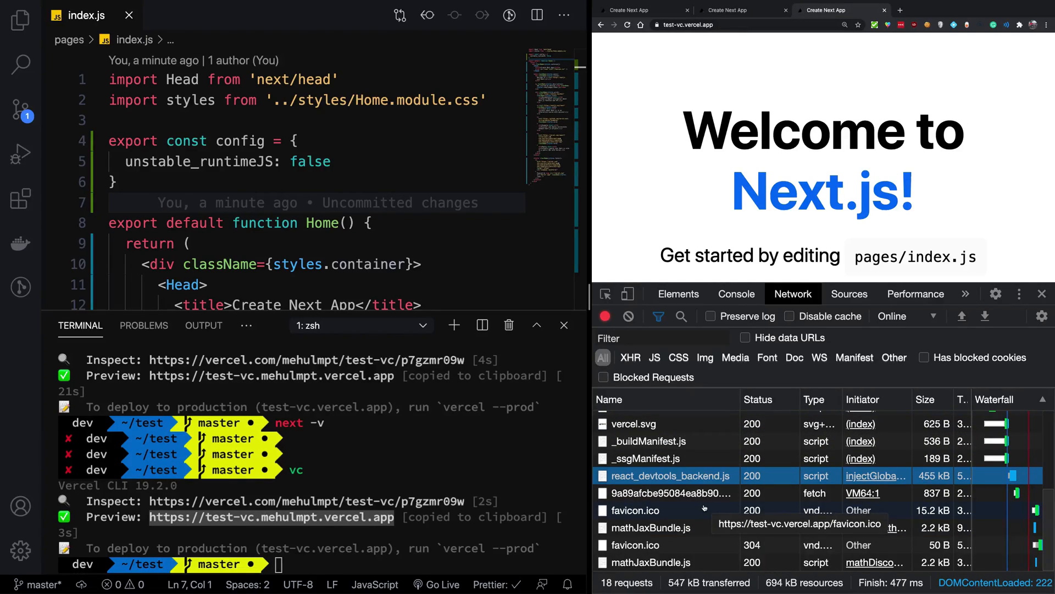
{"action": "scroll", "coordinate": [705, 508], "scroll_direction": "up", "scroll_amount": 5}
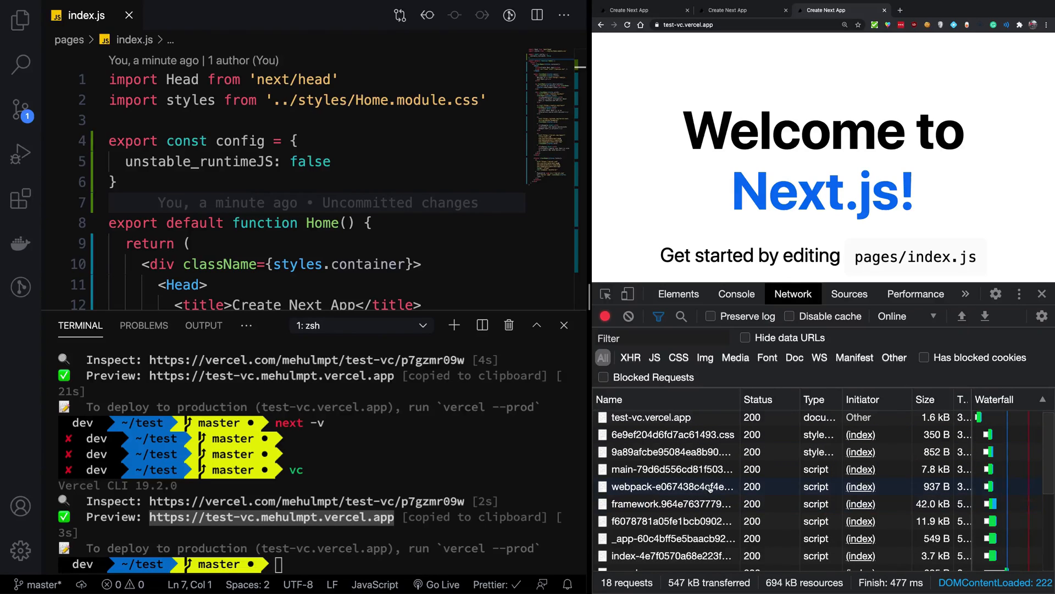
{"action": "scroll", "coordinate": [718, 190], "scroll_direction": "down", "scroll_amount": 5}
{"action": "scroll", "coordinate": [720, 192], "scroll_direction": "down", "scroll_amount": 5}
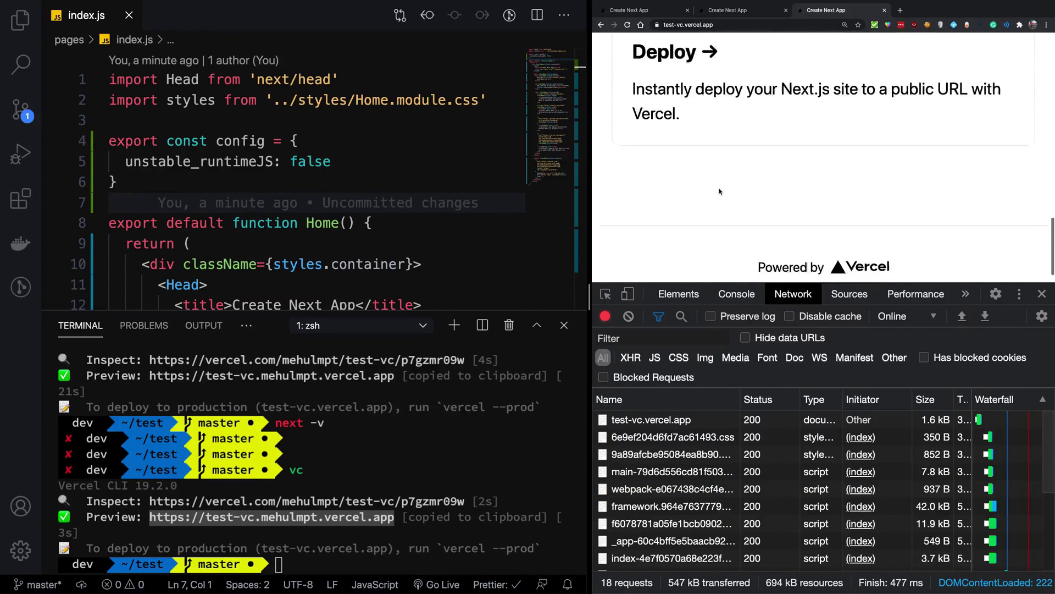
{"action": "scroll", "coordinate": [720, 191], "scroll_direction": "up", "scroll_amount": 10}
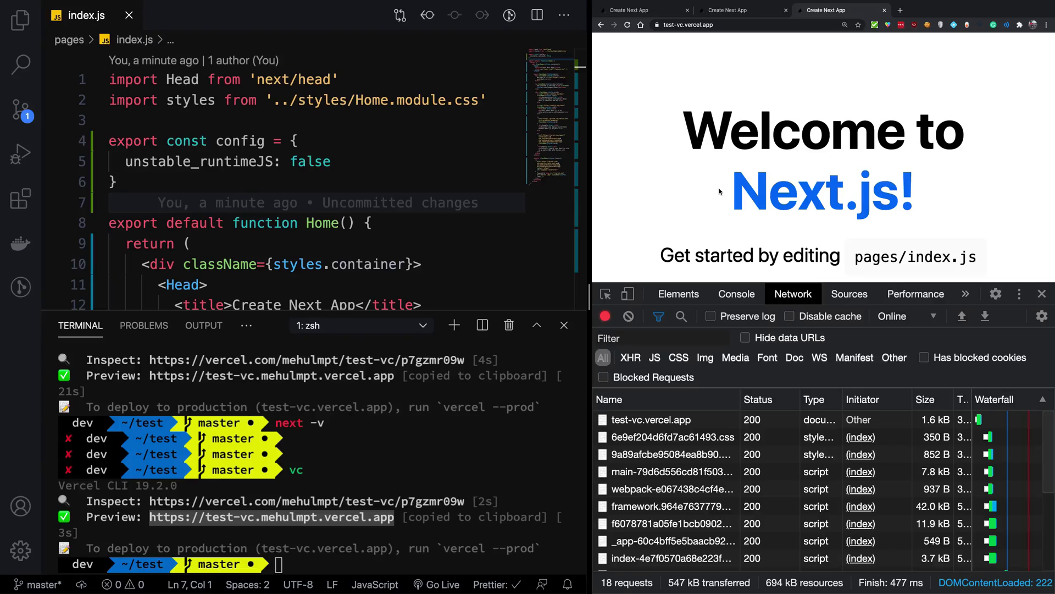
{"action": "left_click", "coordinate": [327, 225]}
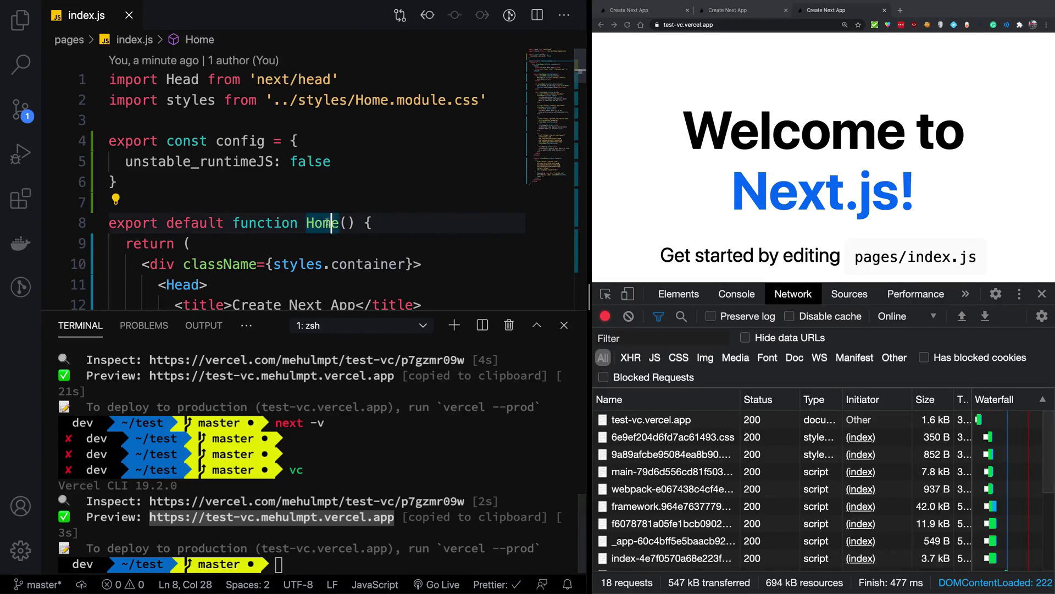
{"action": "key", "text": "End"}
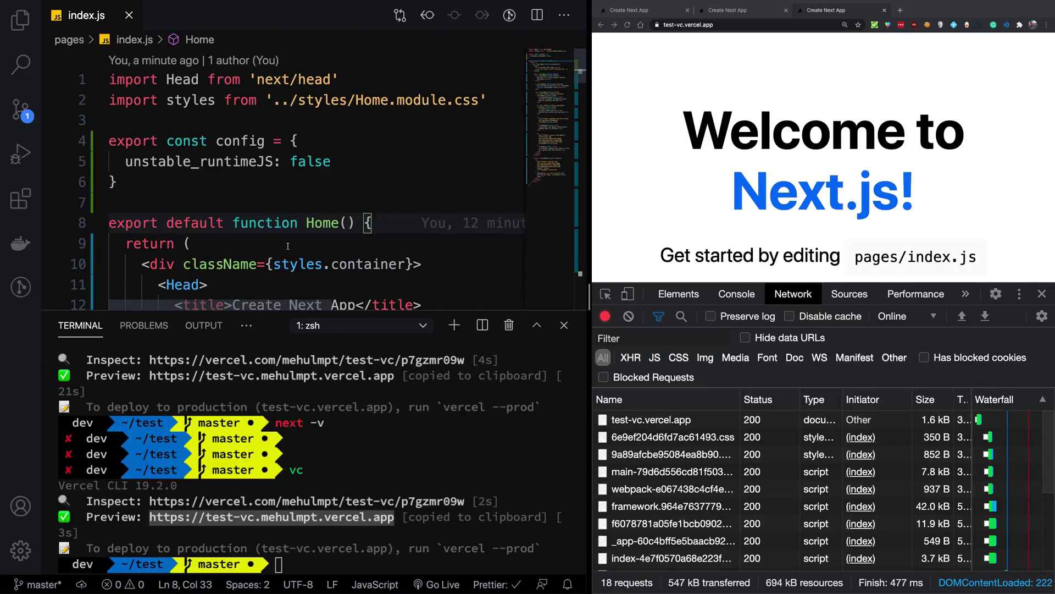
{"action": "scroll", "coordinate": [287, 245], "scroll_direction": "down", "scroll_amount": 2}
{"action": "scroll", "coordinate": [287, 245], "scroll_direction": "up", "scroll_amount": 2}
{"action": "left_click_drag", "start_coordinate": [124, 182], "coordinate": [108, 141]}
{"action": "left_click", "coordinate": [233, 200]}
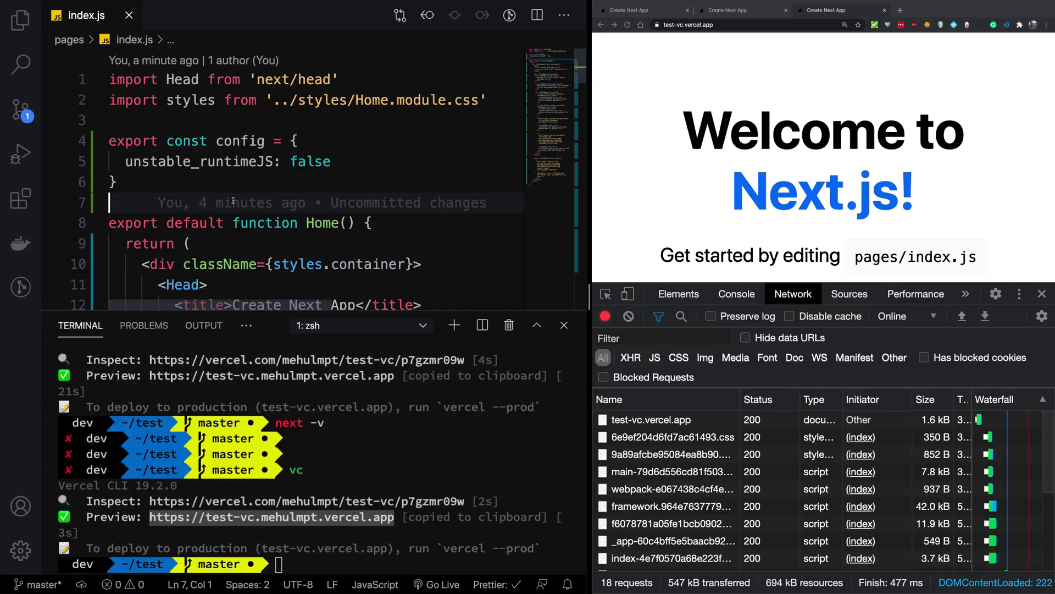
{"action": "left_click_drag", "start_coordinate": [164, 181], "coordinate": [108, 141]}
{"action": "left_click", "coordinate": [199, 181]}
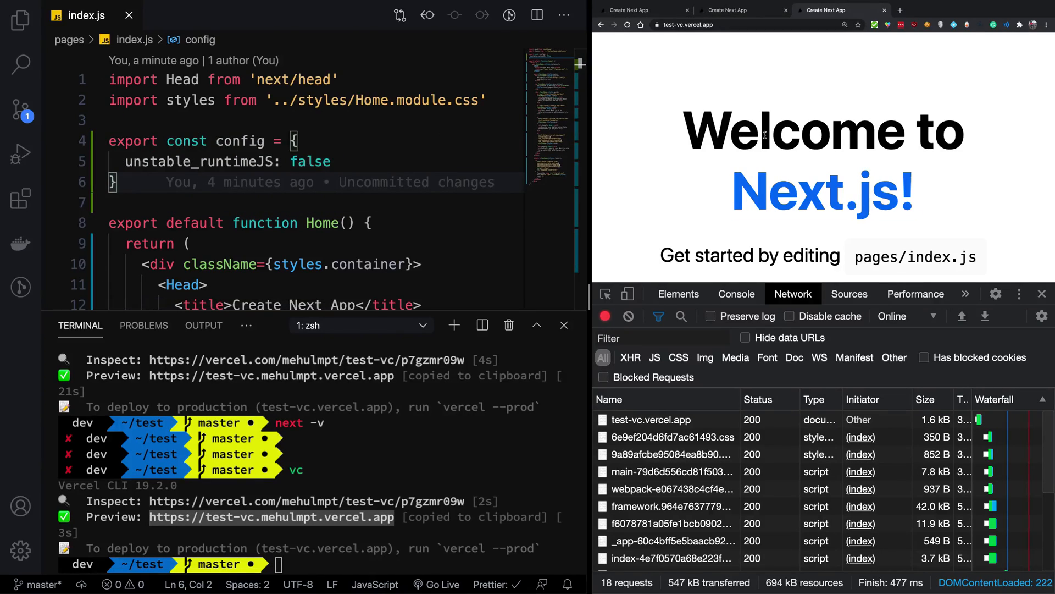
{"action": "scroll", "coordinate": [768, 129], "scroll_direction": "down", "scroll_amount": 3}
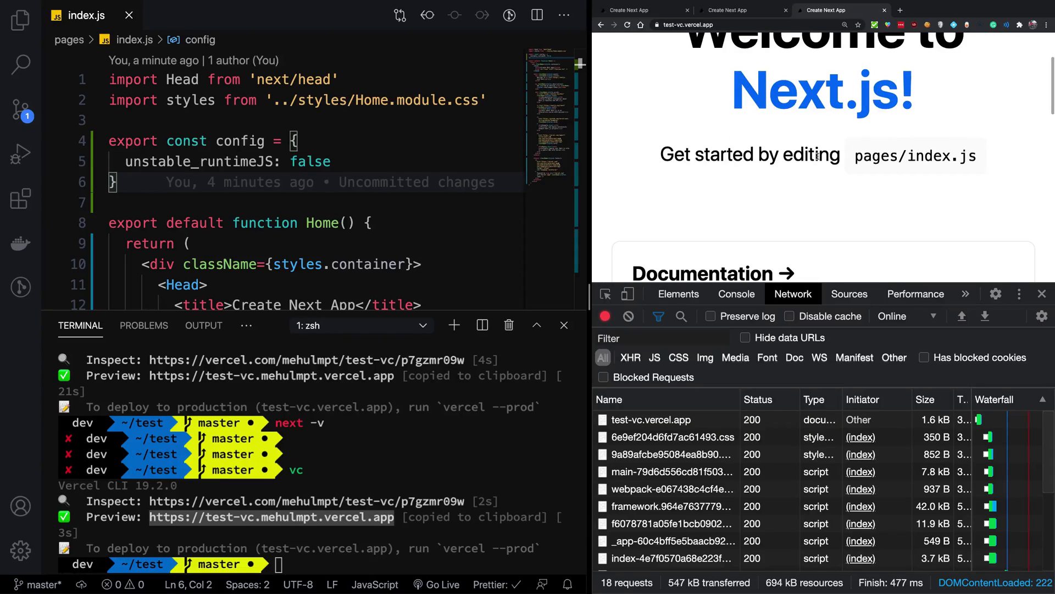